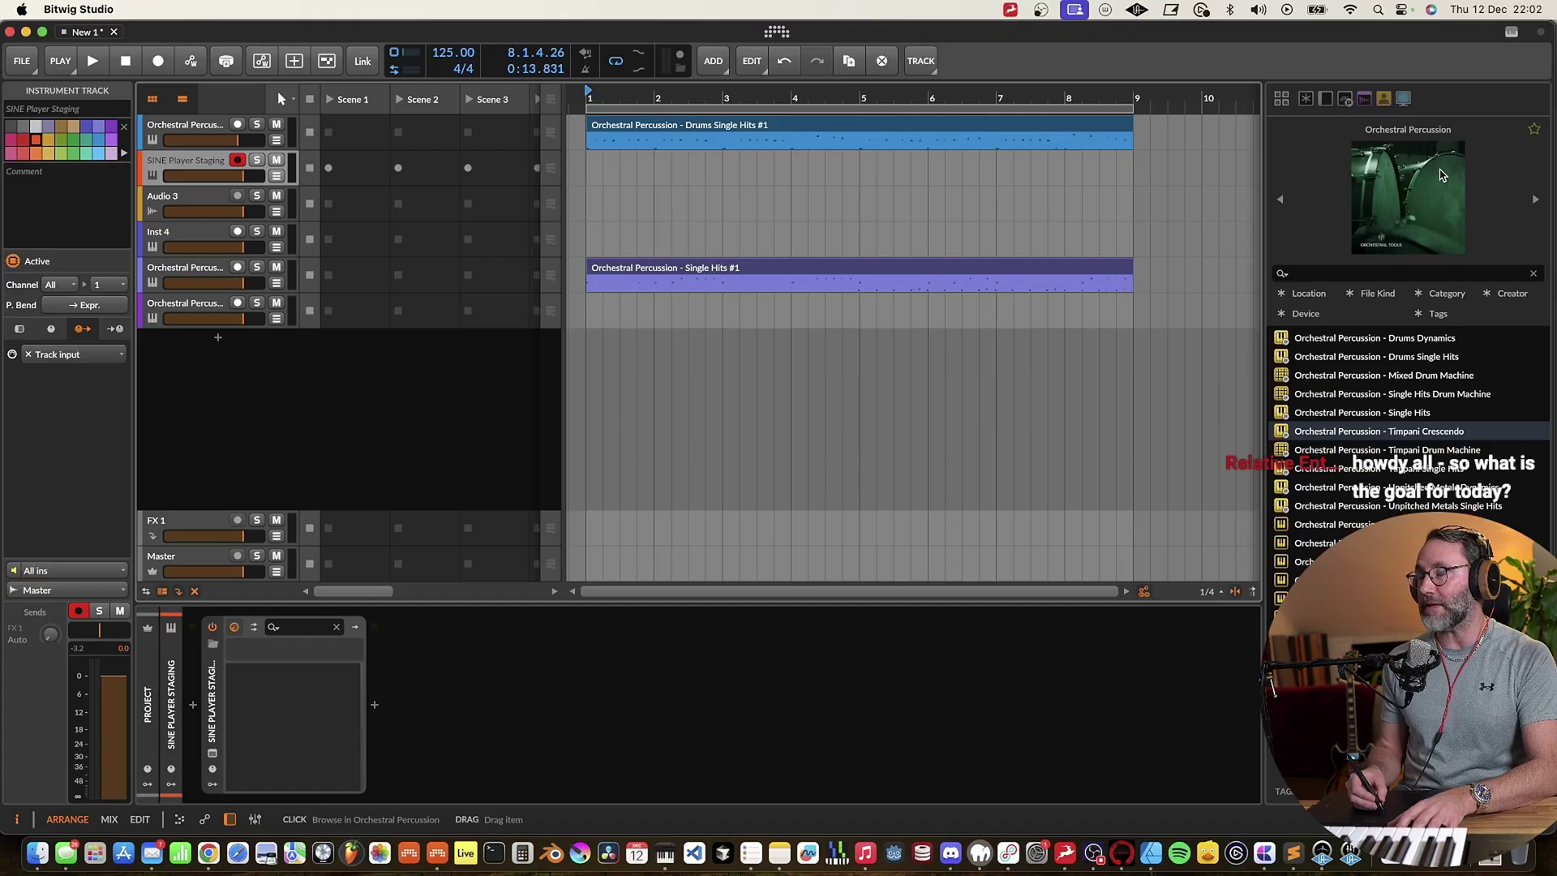
click(1283, 101)
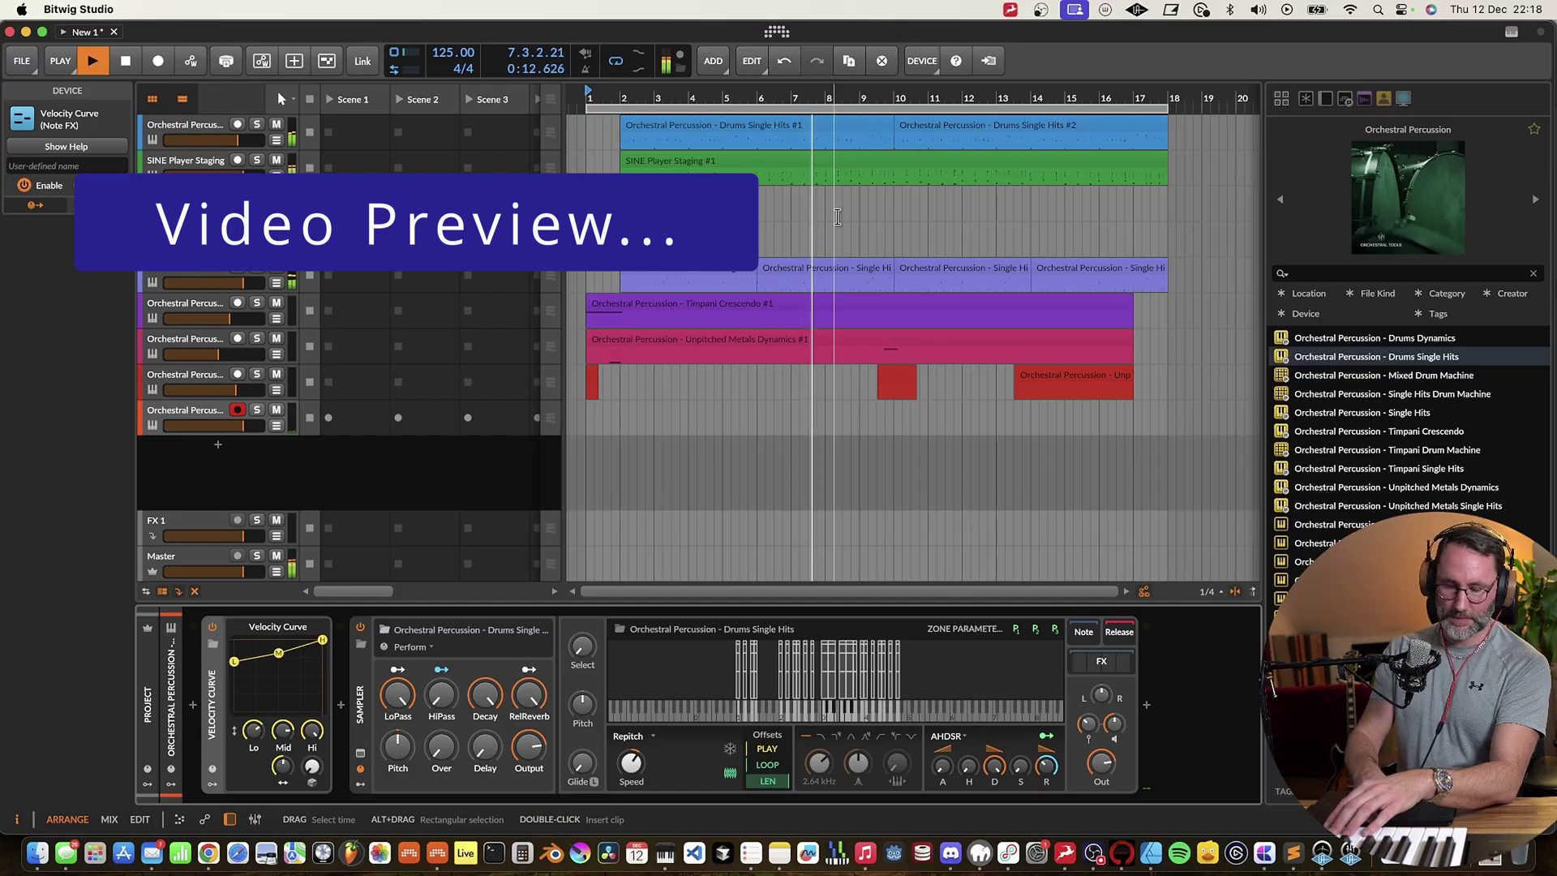
key(r)
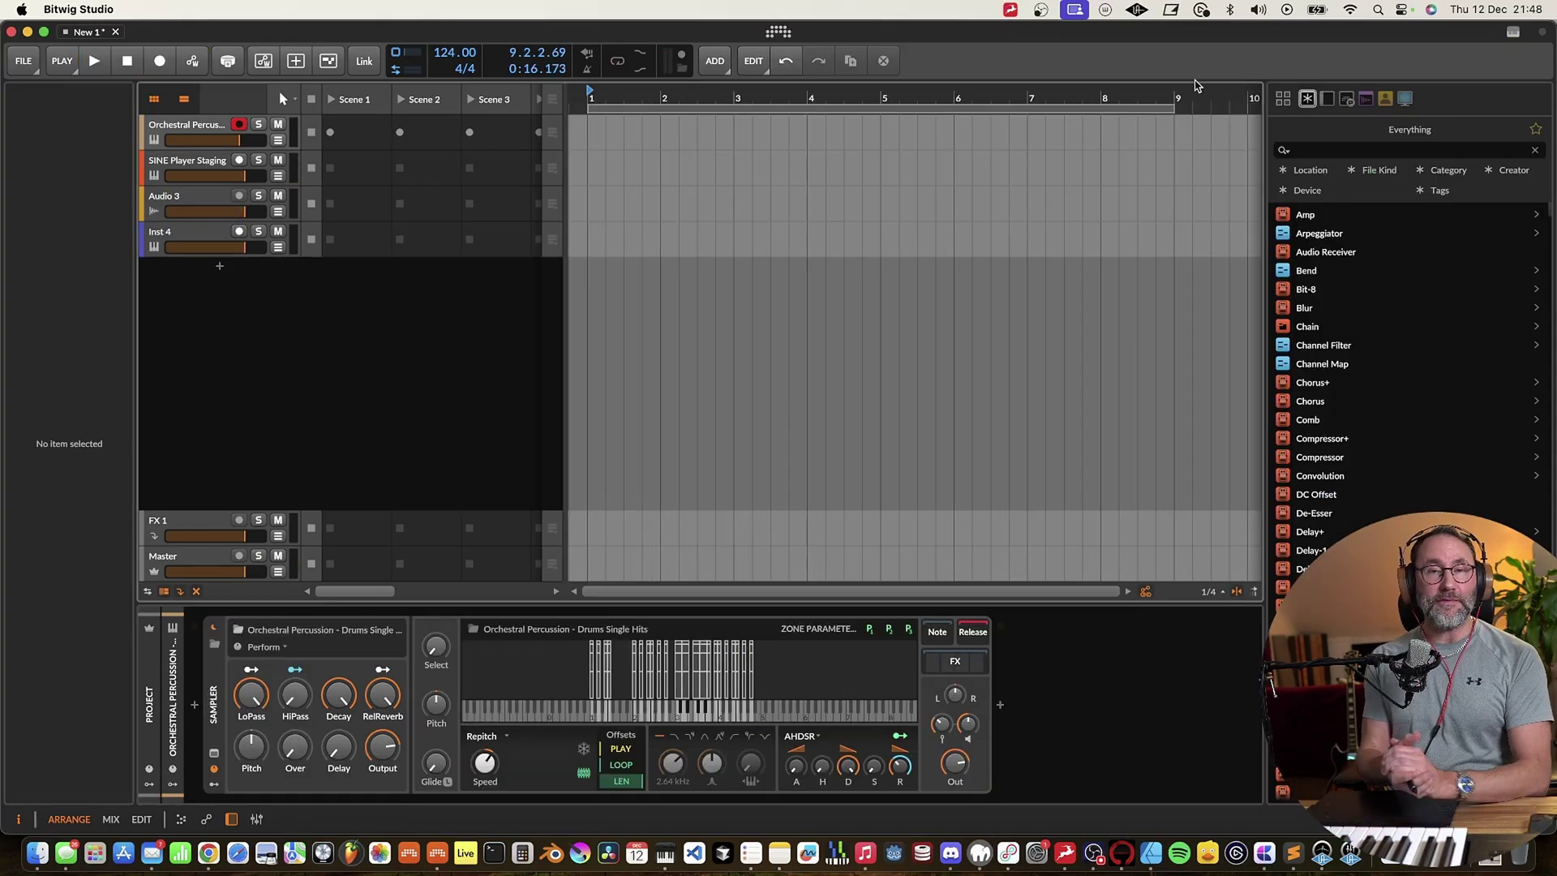
Open the installed Orchestral Percussion partner package and load its Drums Single Hits preset on the first track
click(1283, 99)
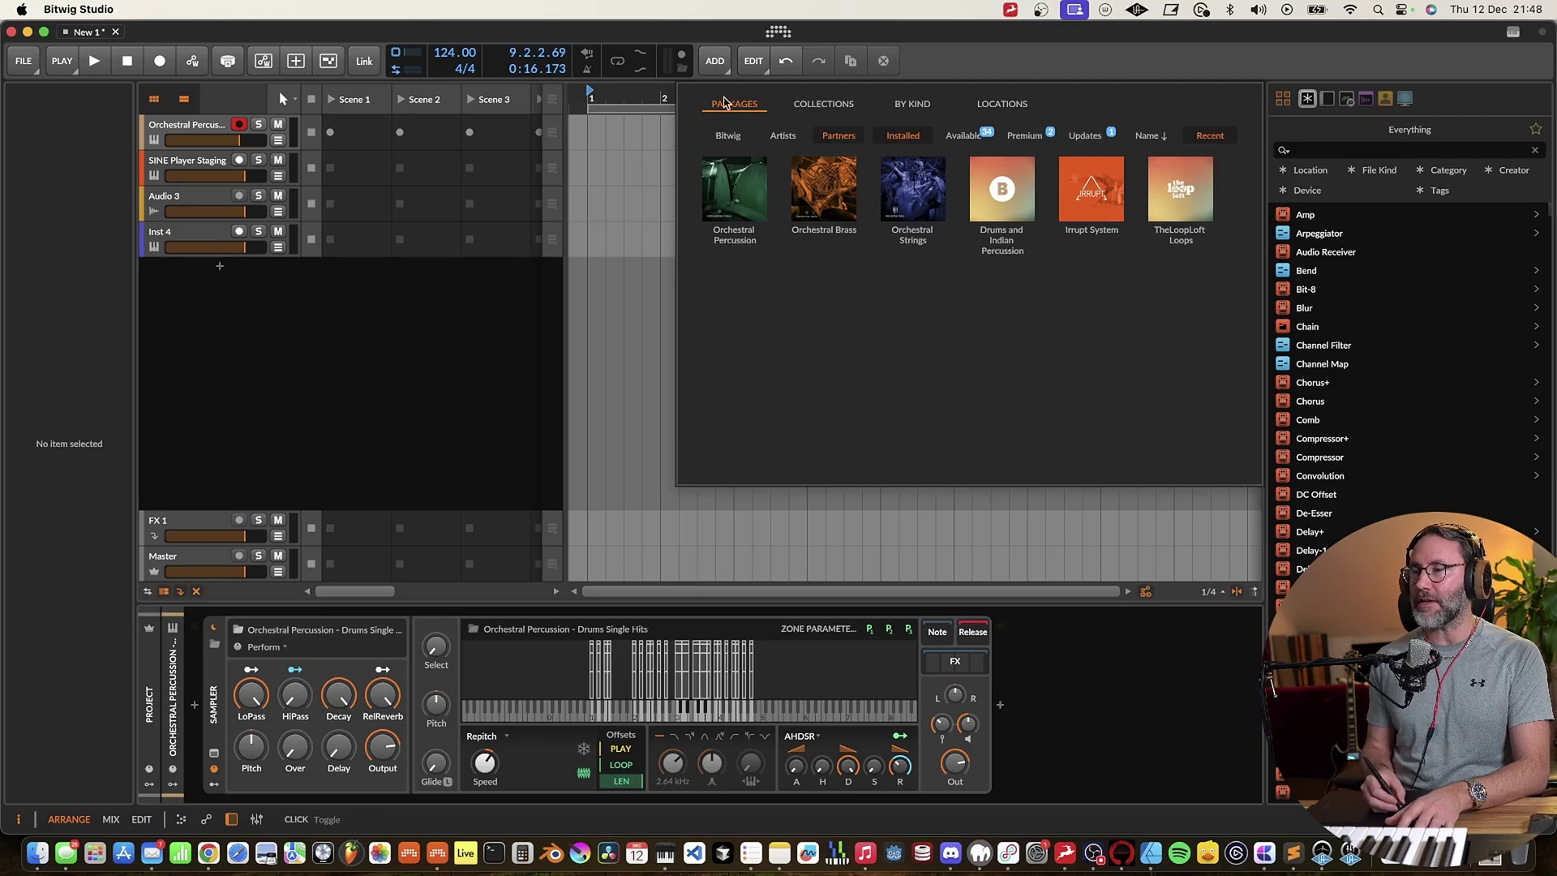
click(844, 140)
click(853, 138)
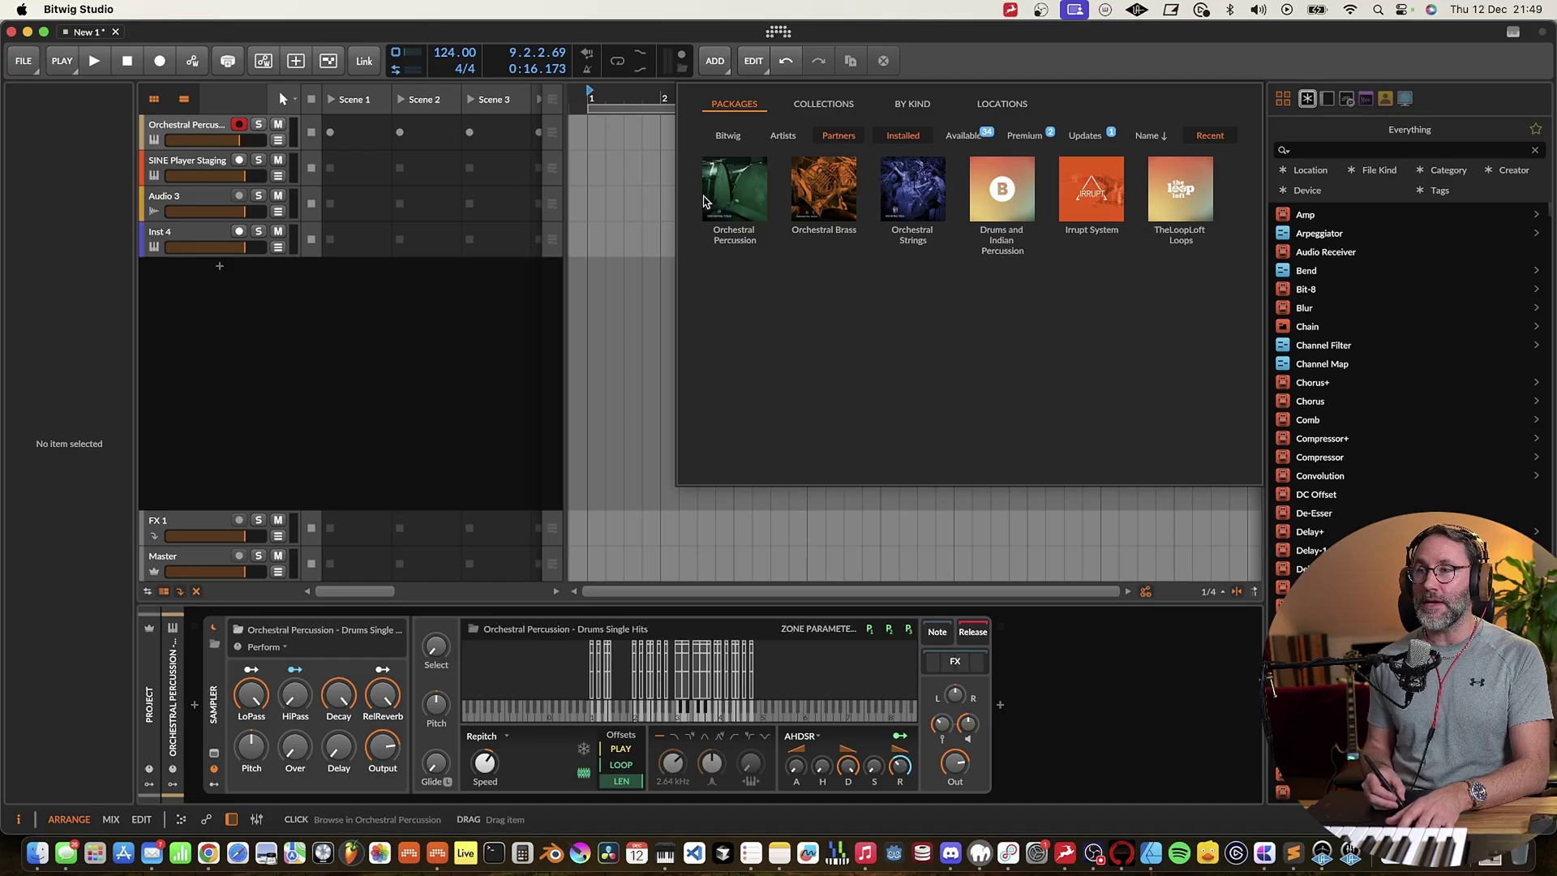
click(740, 206)
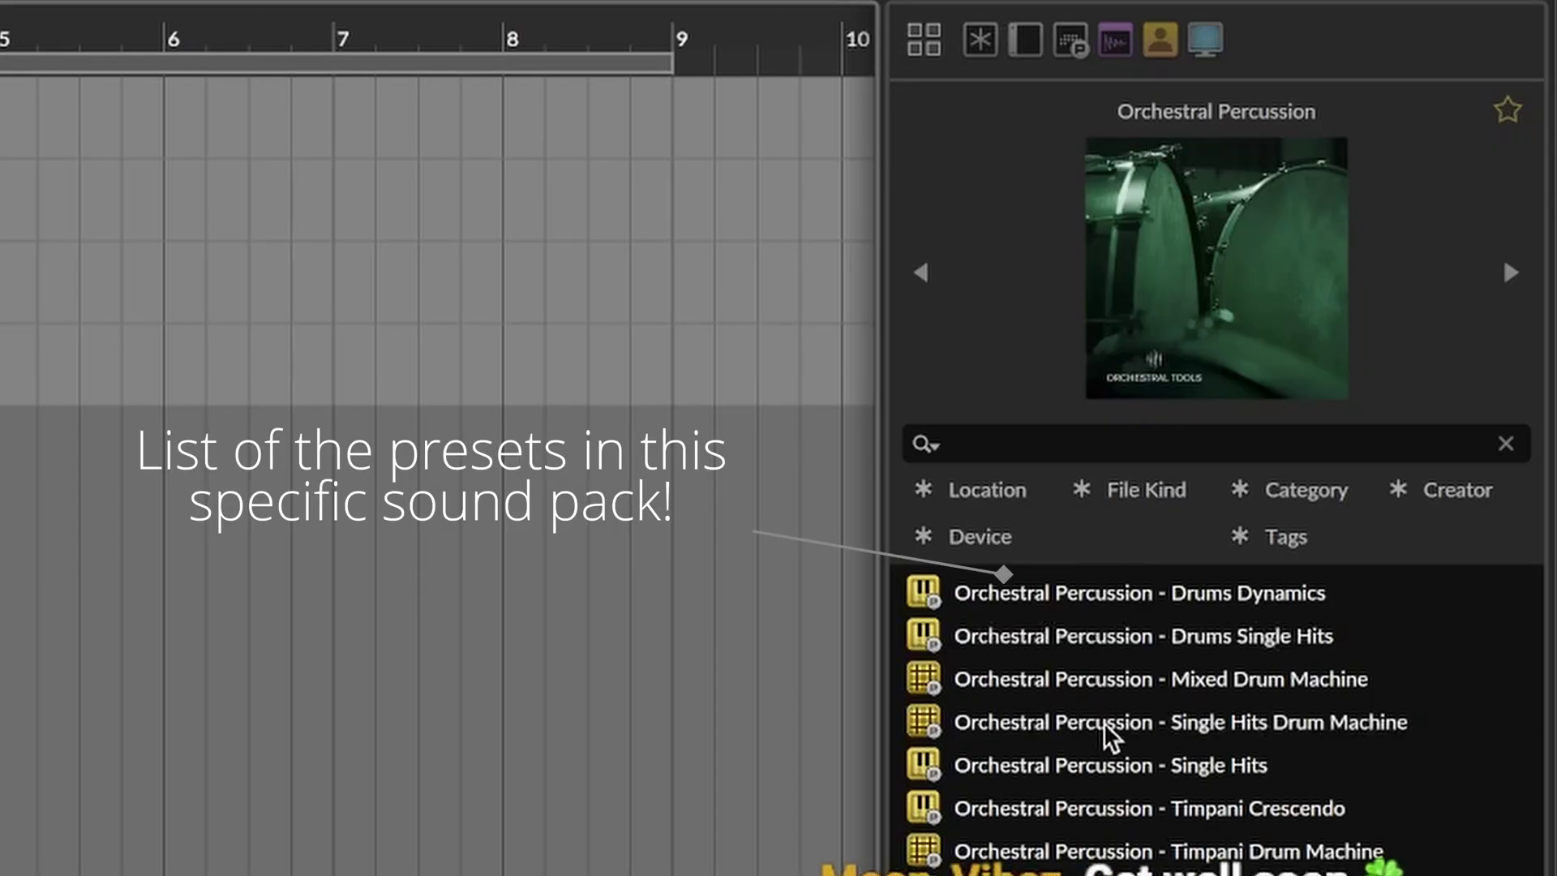
double_click(1184, 637)
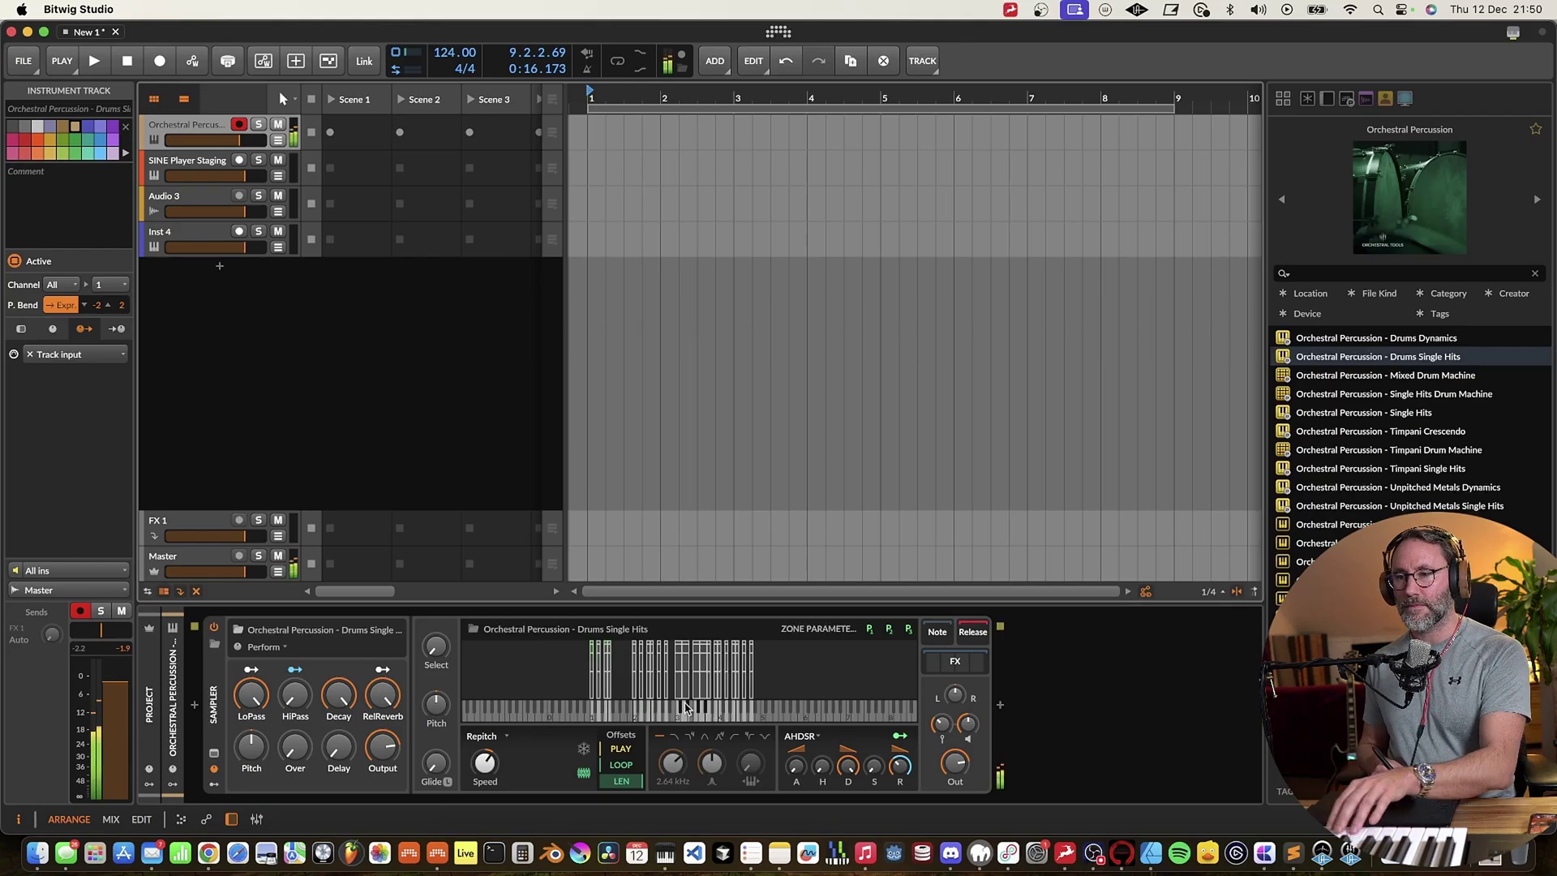
Examine the key and velocity zones of the Drums Single Hits sampler in the multisample editor, and close it
click(535, 695)
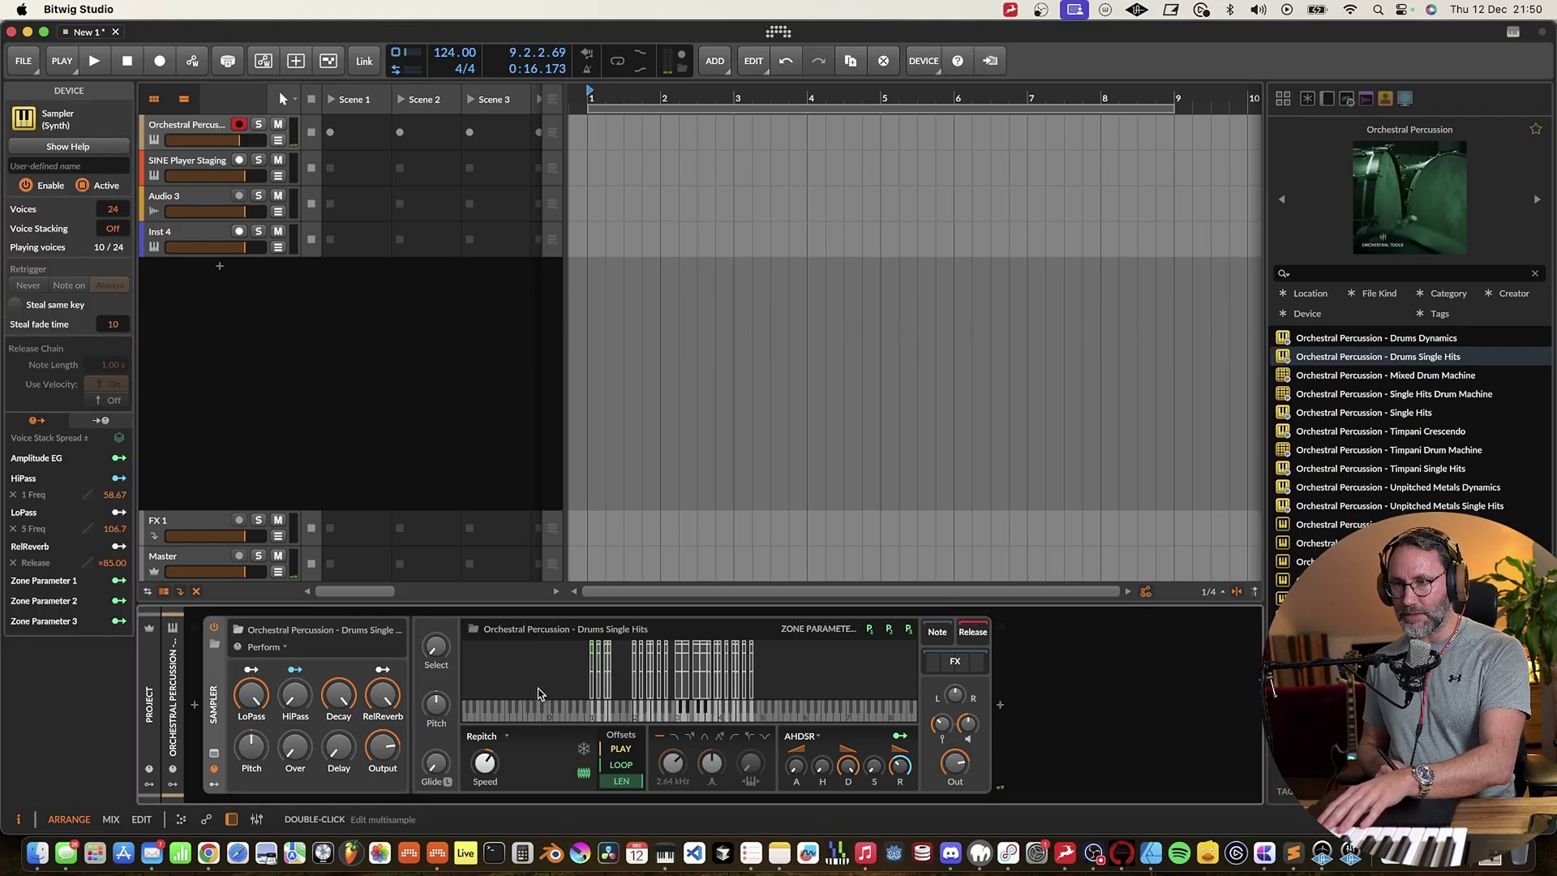
double_click(545, 694)
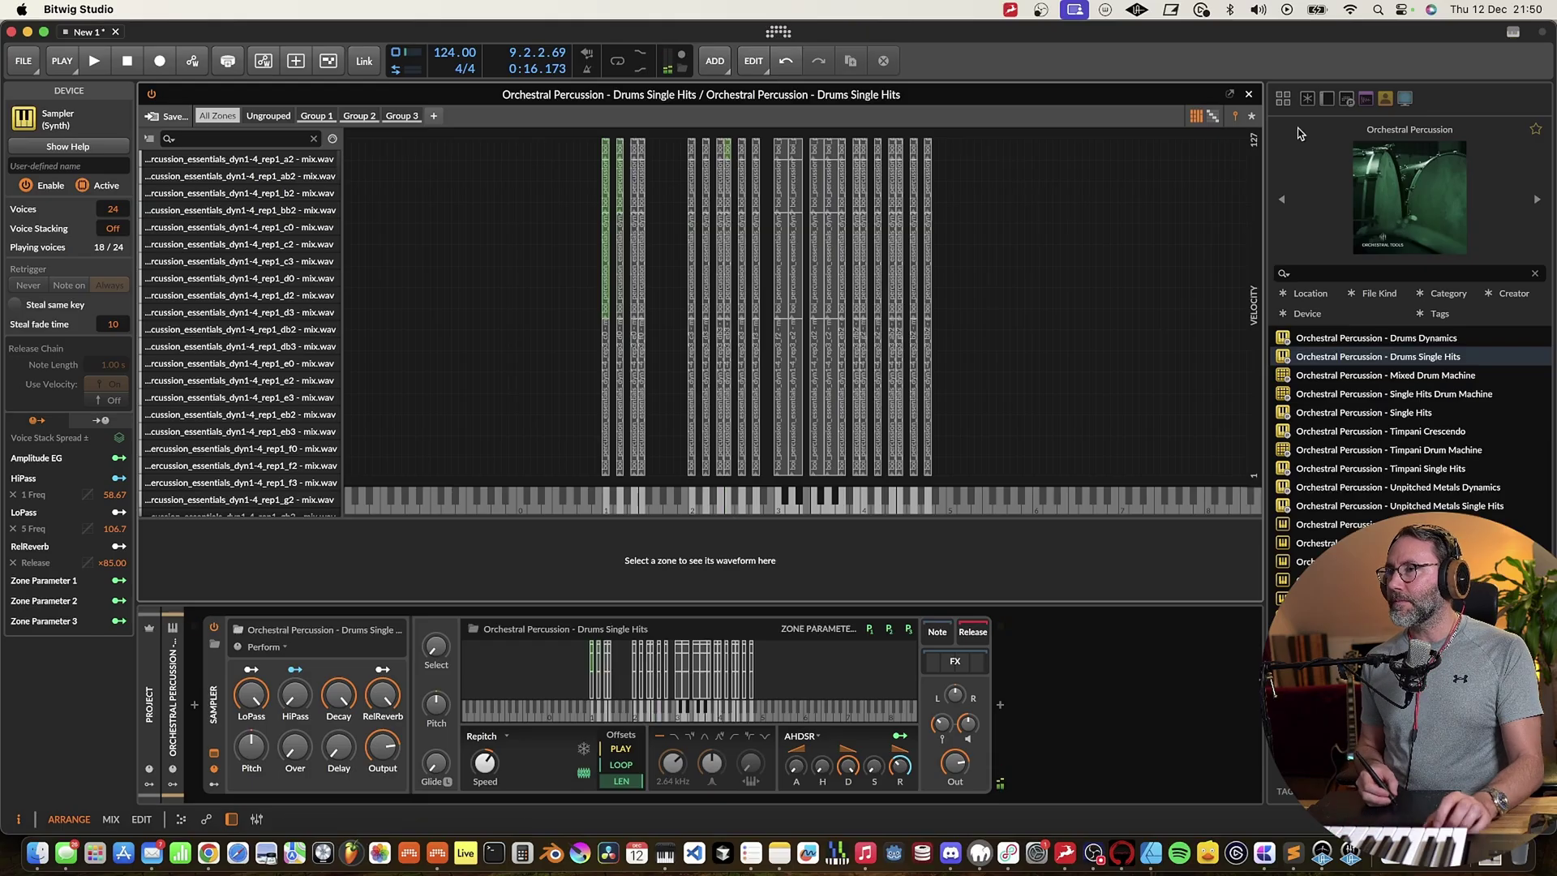
click(1249, 96)
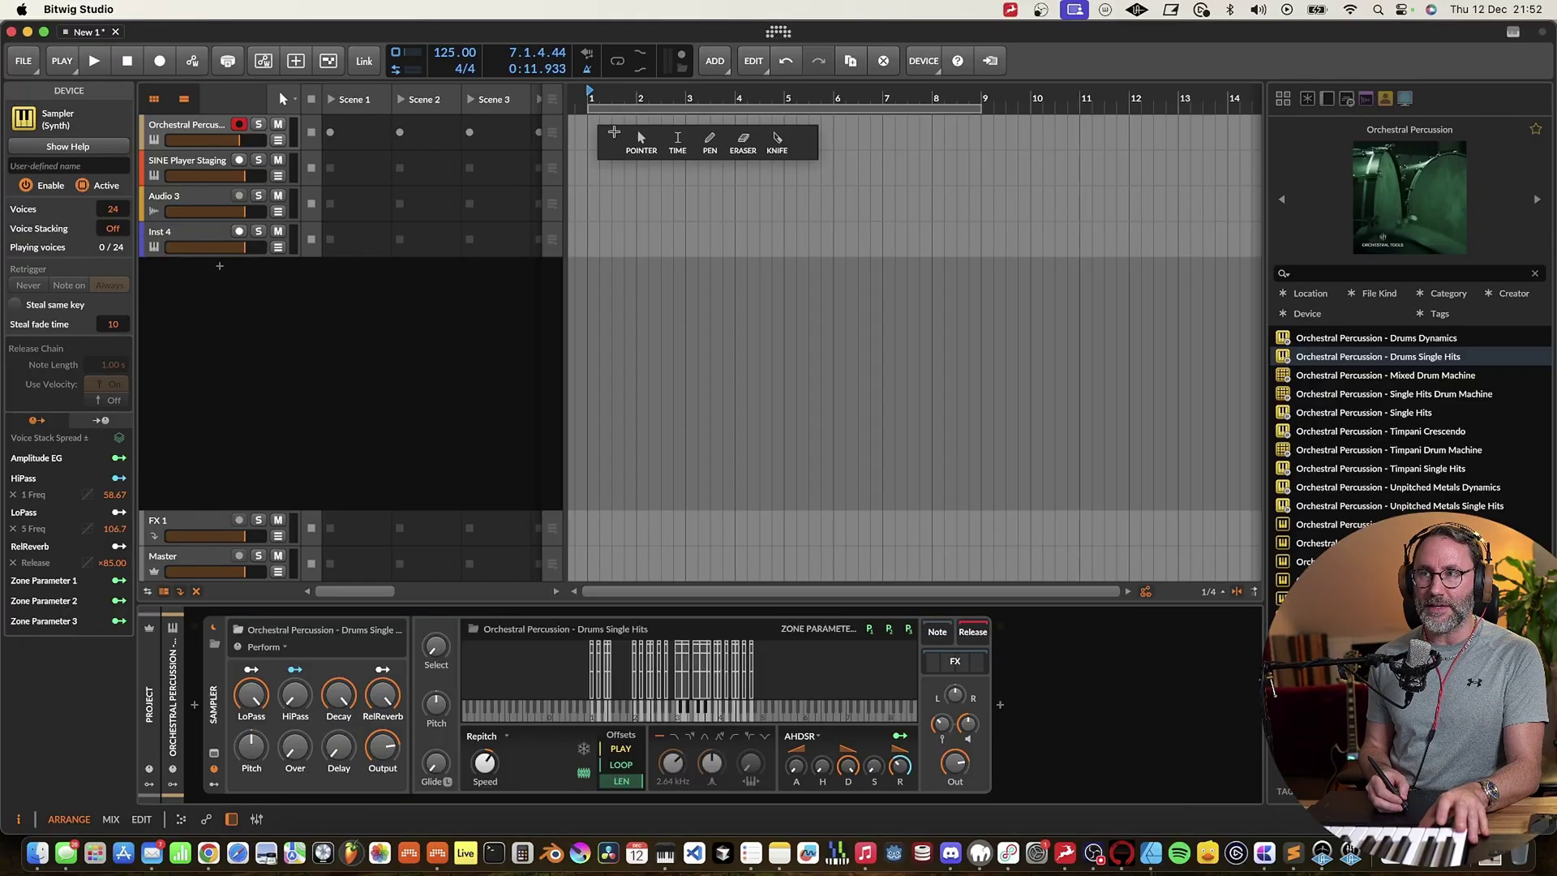
Insert an empty clip at bar 1 on the Drums Single Hits track and open its notes for editing
click(641, 144)
double_click(609, 132)
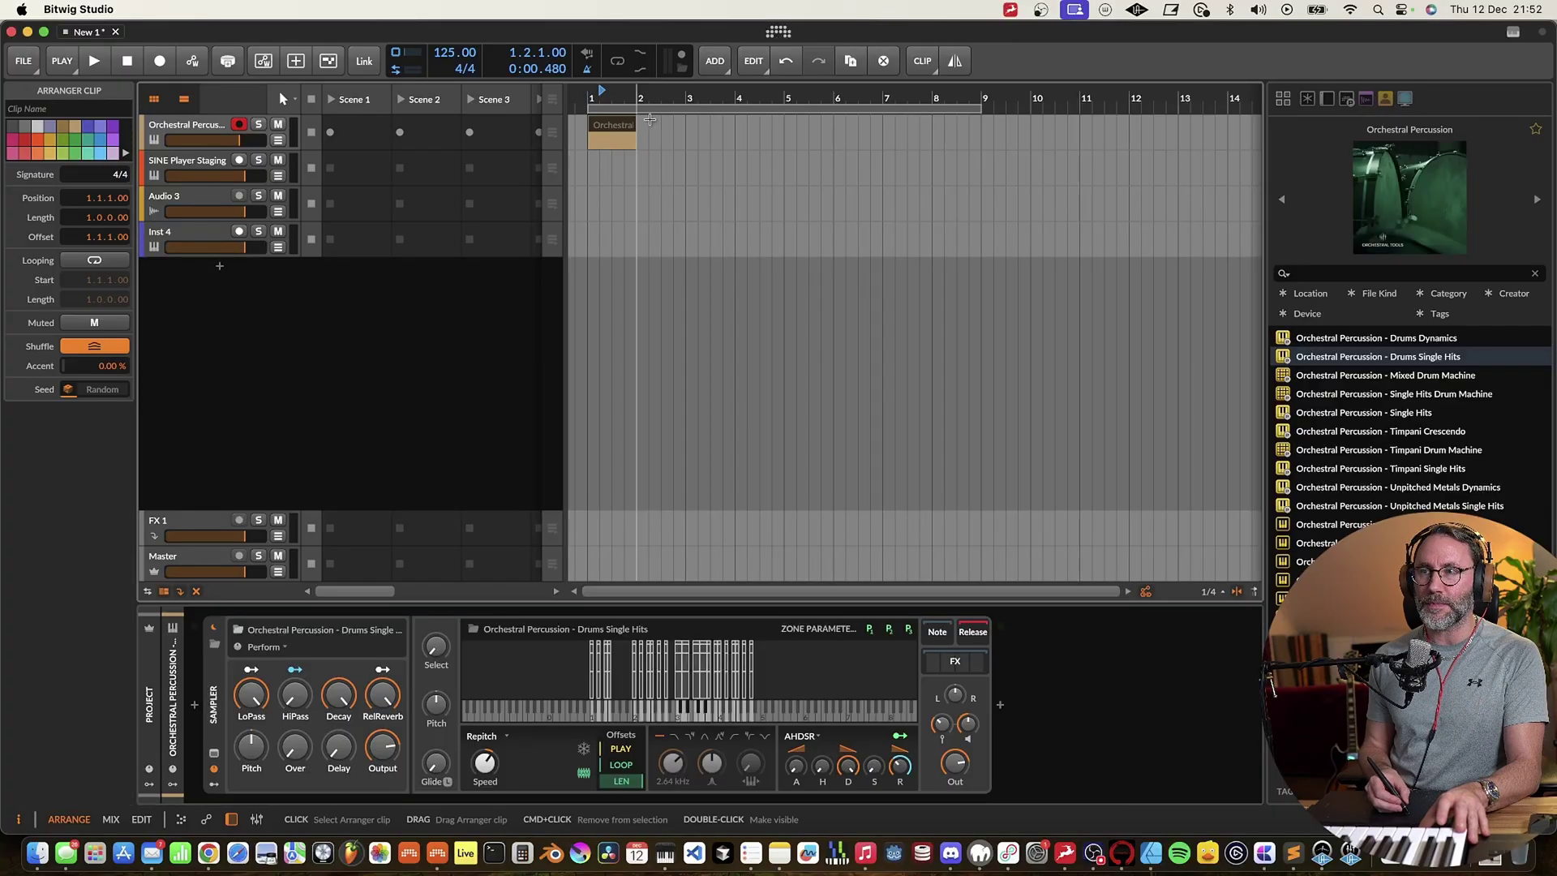
mouse_move(631, 123)
mouse_down()
mouse_move(1023, 134)
mouse_move(623, 137)
mouse_up()
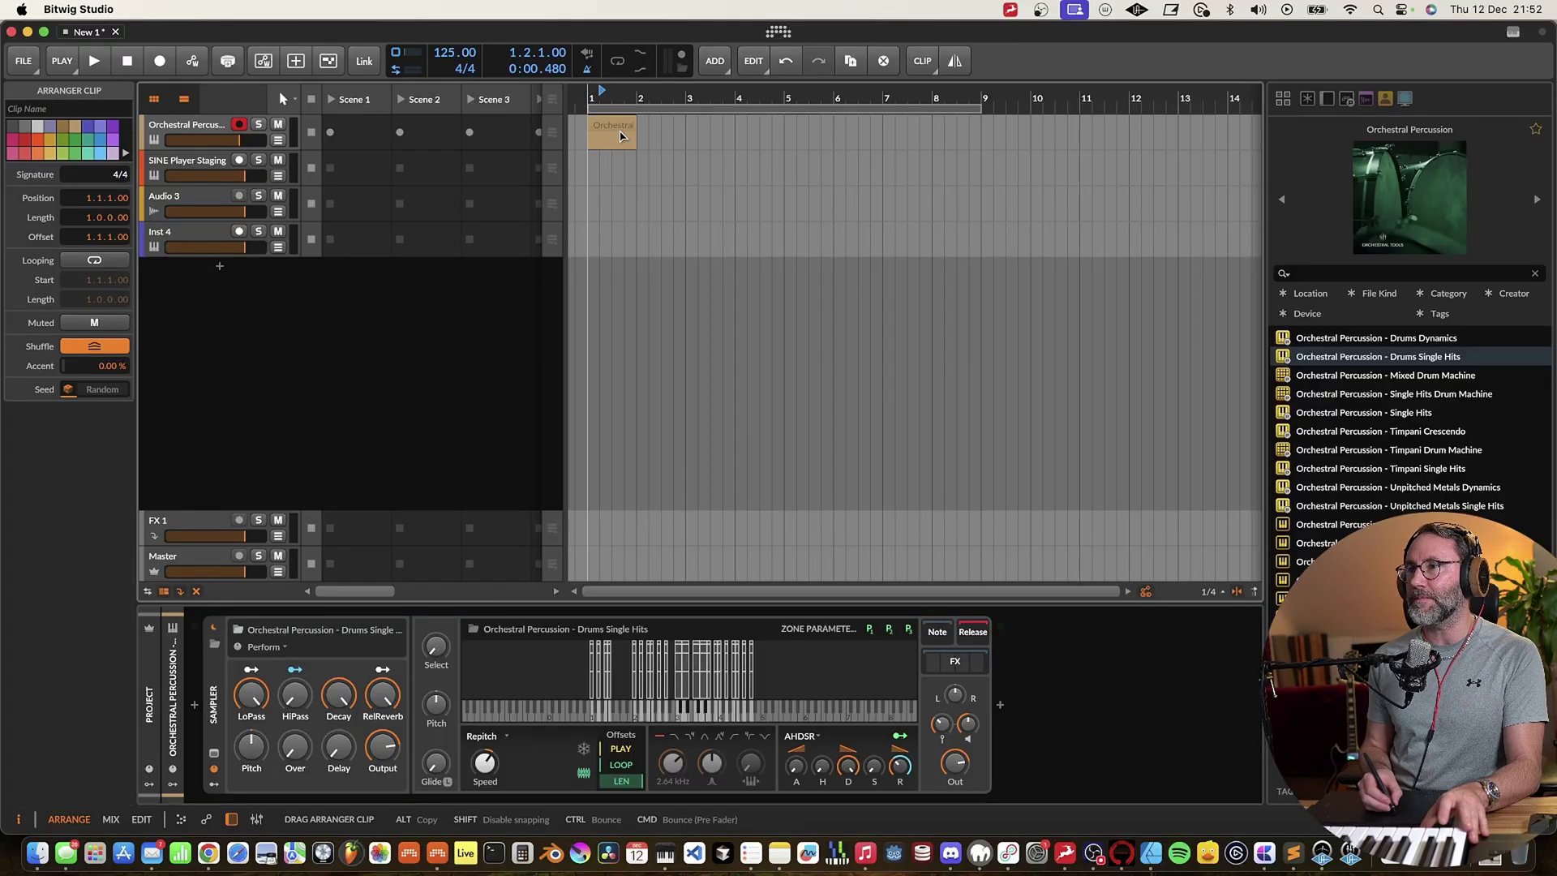
double_click(623, 136)
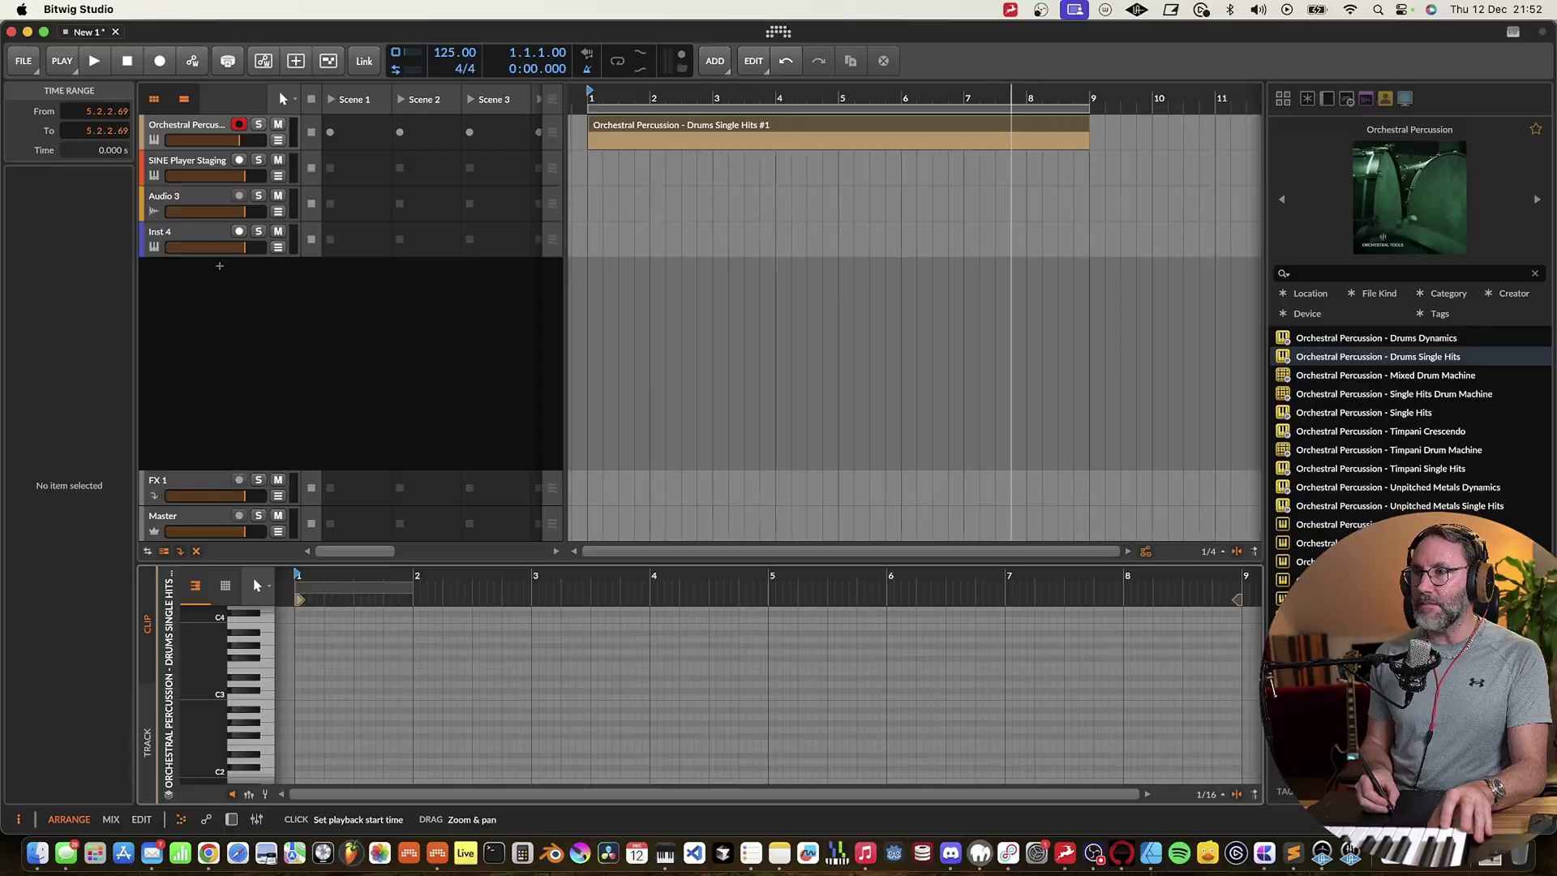
Record a keyboard drum performance from bar 1 on the Drums Single Hits track and end its clip at bar 9
scroll(1113, 132, up, 3)
click(94, 59)
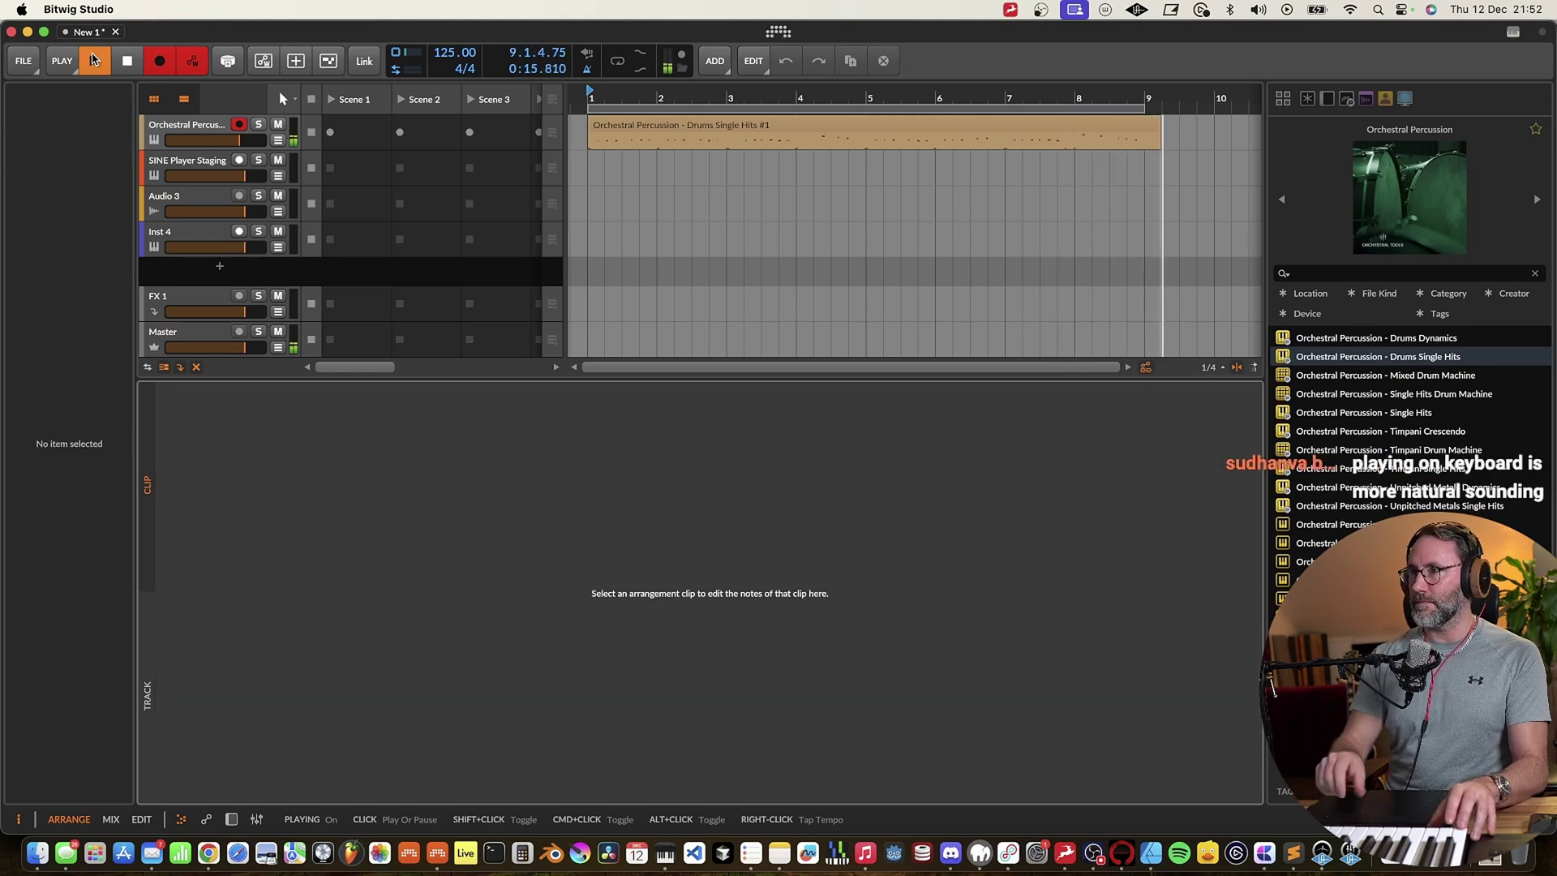
click(95, 60)
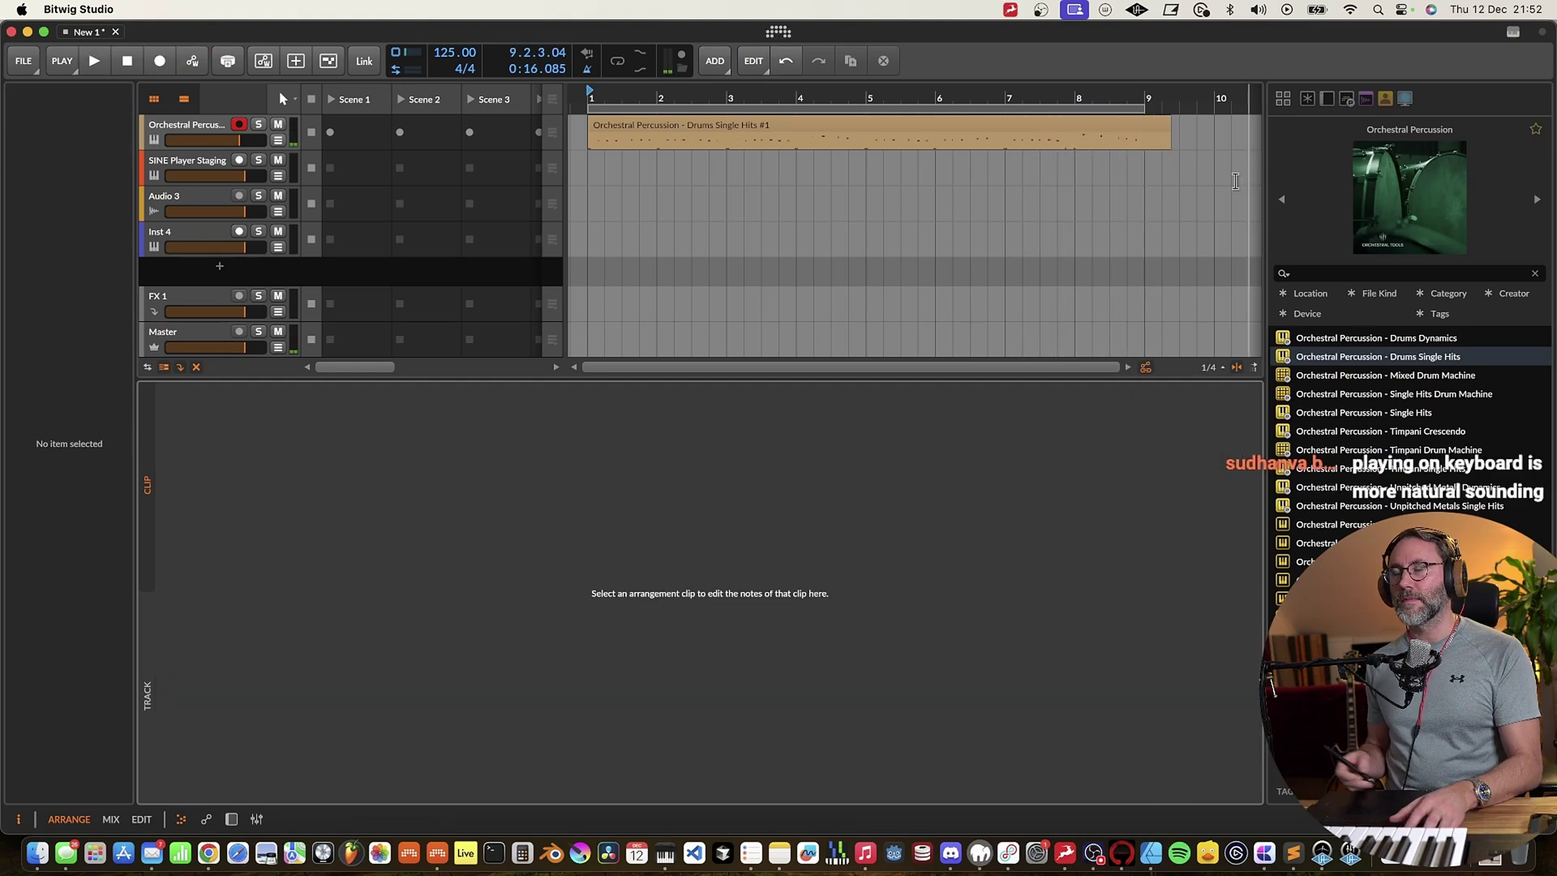
drag(960, 98, 1010, 122)
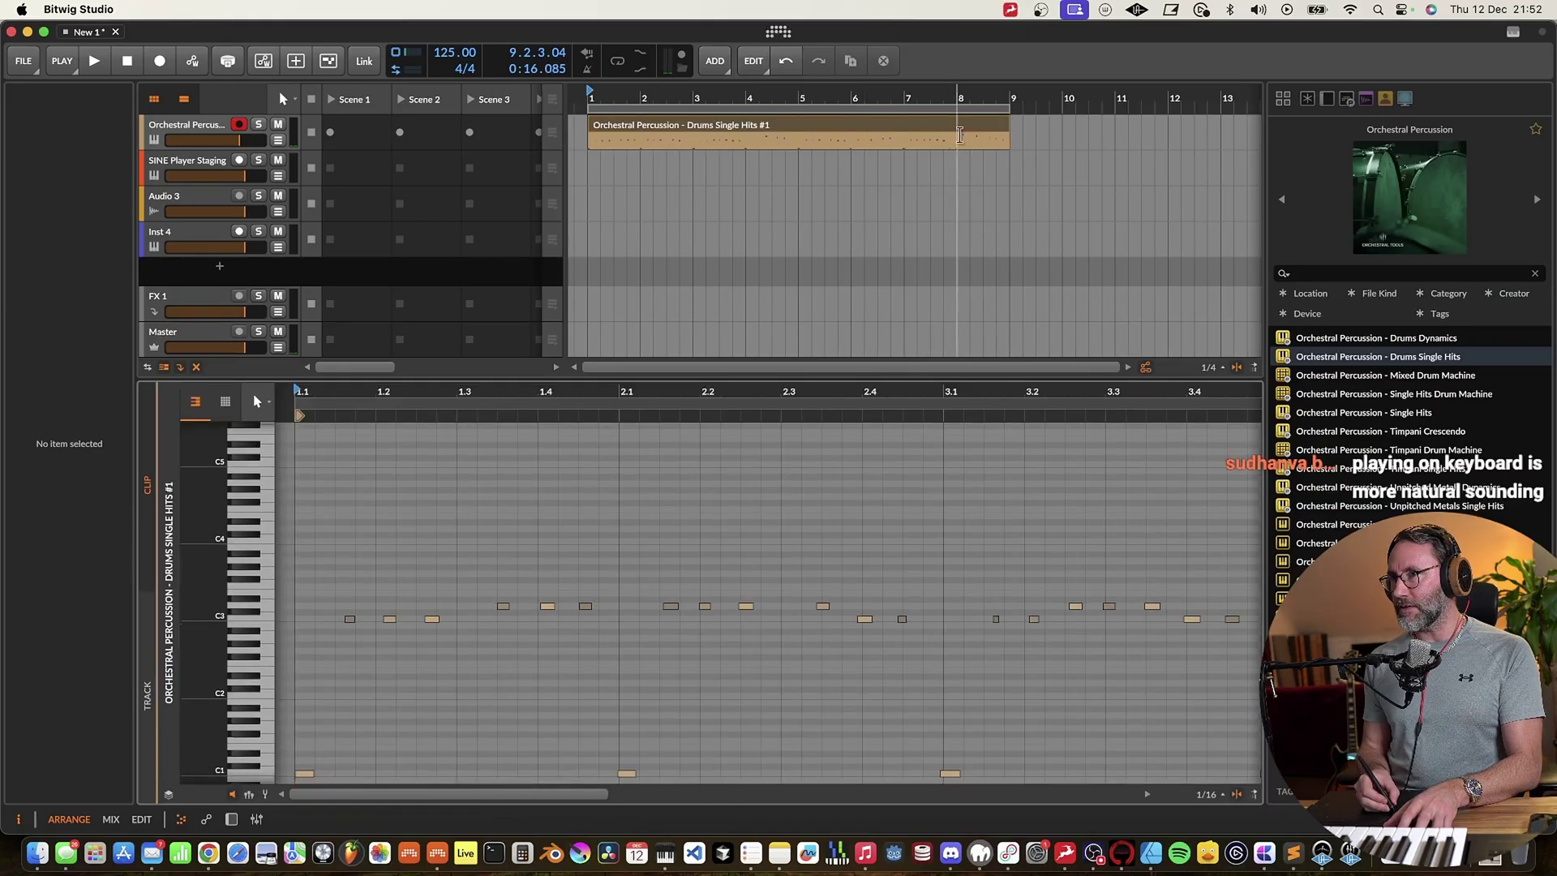
Play back the recorded drum clip and change the Drums Single Hits track colour to blue
key(space)
drag(933, 389, 931, 405)
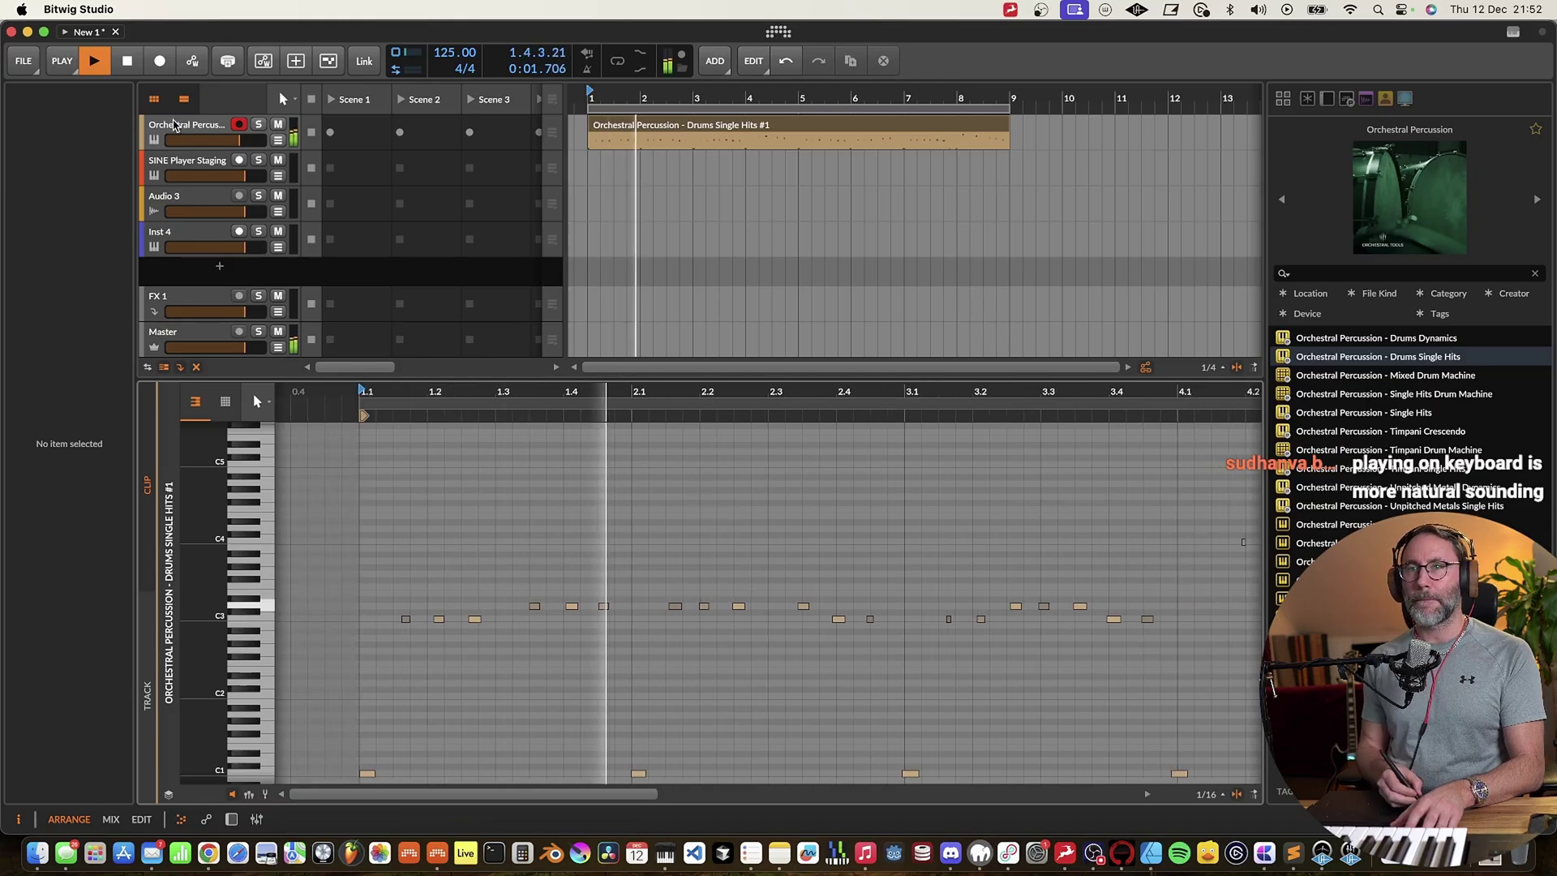
click(187, 130)
click(100, 139)
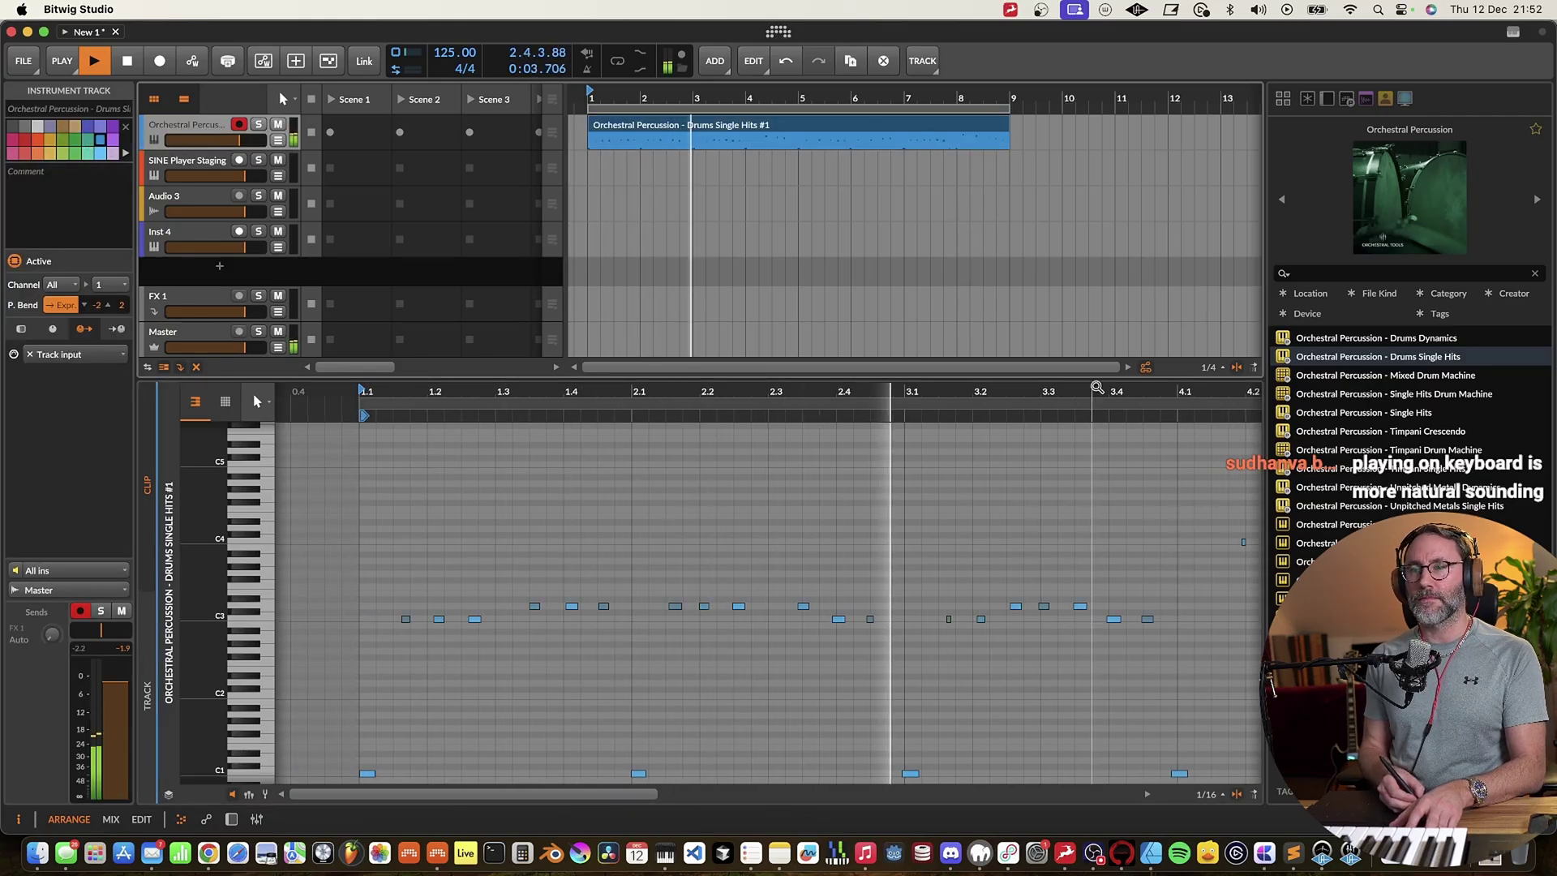
Quantize all notes of the drum clip to a straight 1/16 grid with 42.5 % start amount and 9.50 % humanize, and play the result
drag(910, 393, 552, 396)
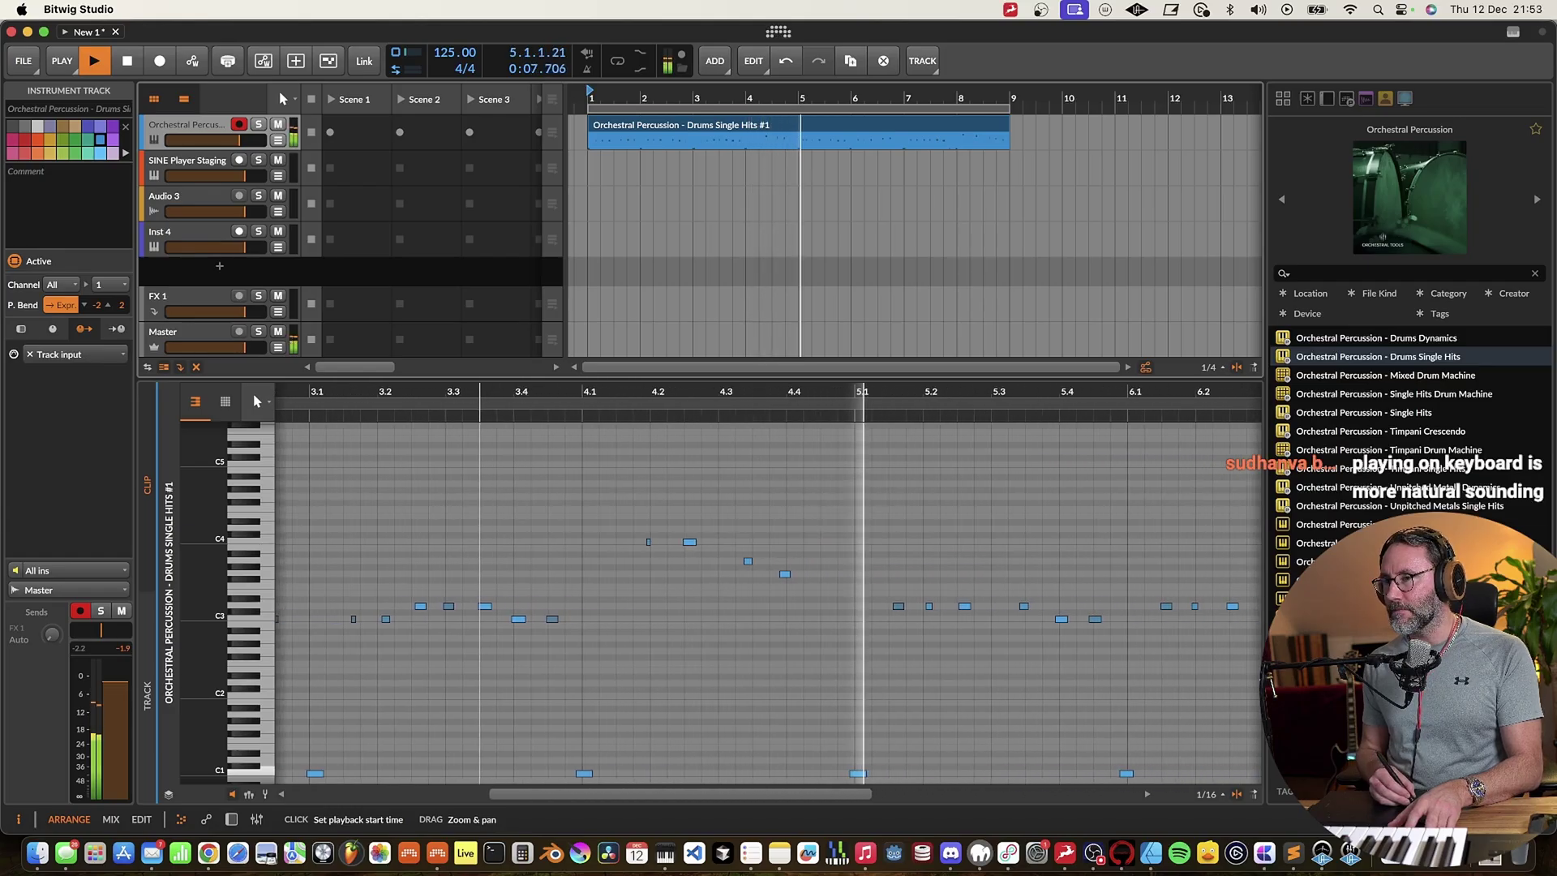
key(super+a)
key(q)
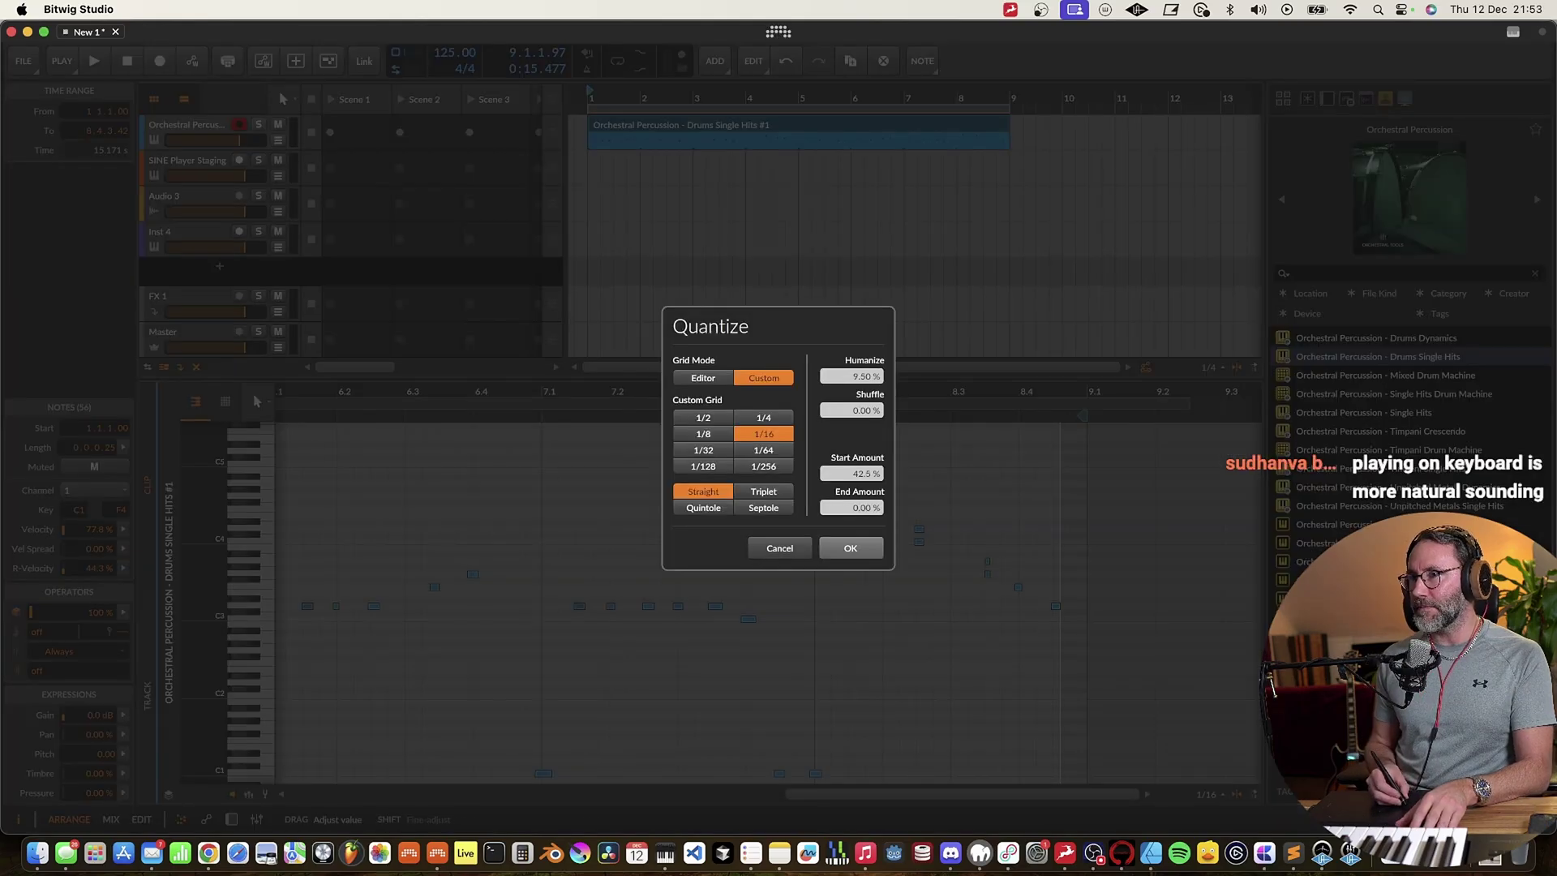
click(851, 549)
key(space)
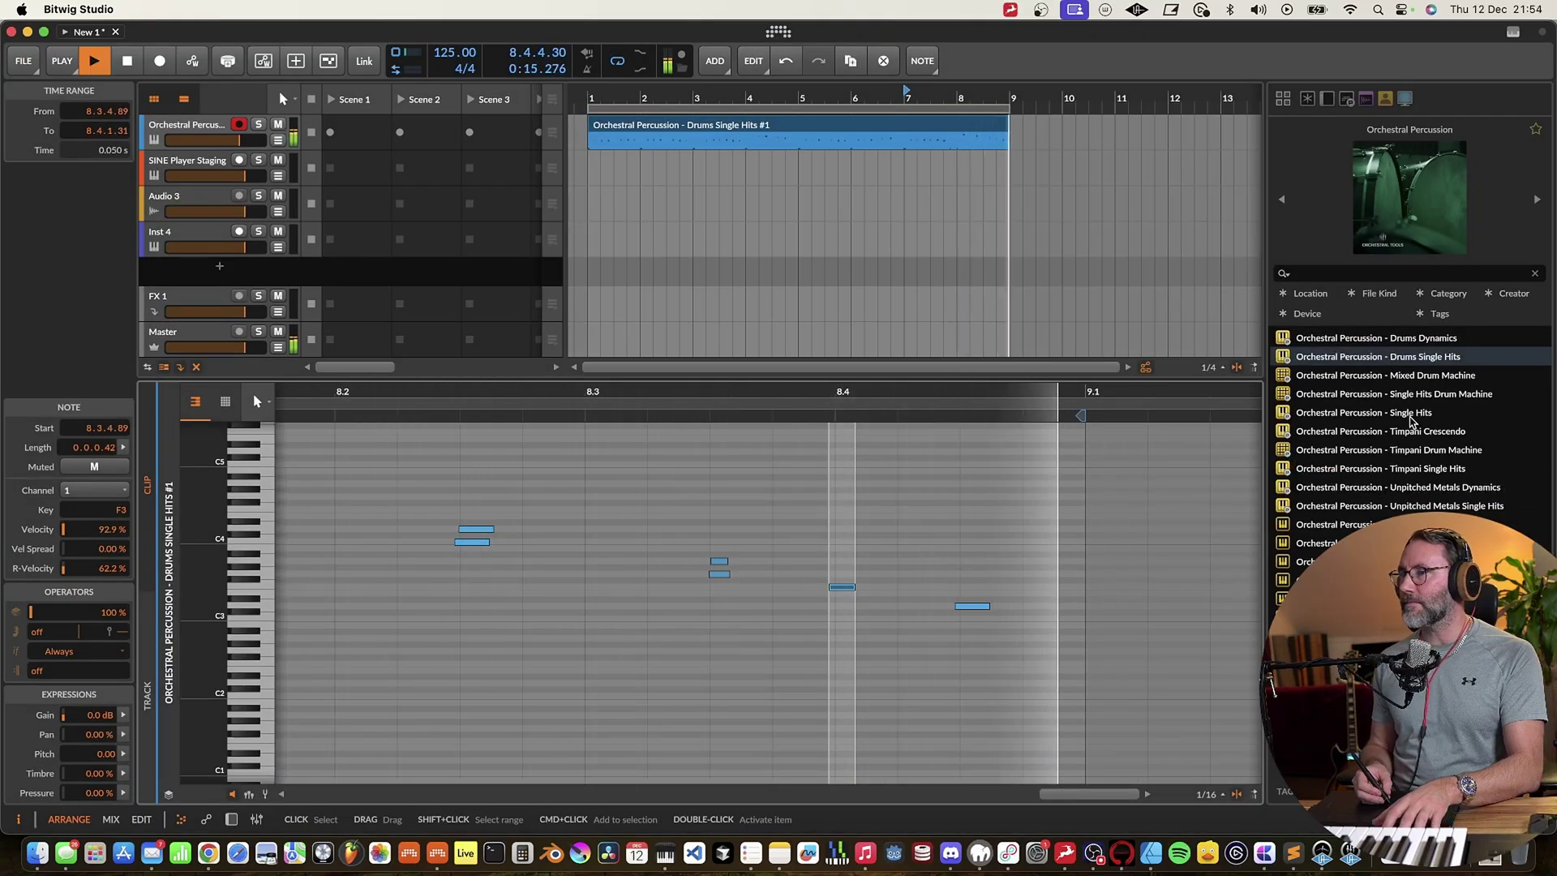
key(space)
Add the Orchestral Percussion - Single Hits preset as a new track below Inst 4 and record an eight-bar part on it
click(1399, 416)
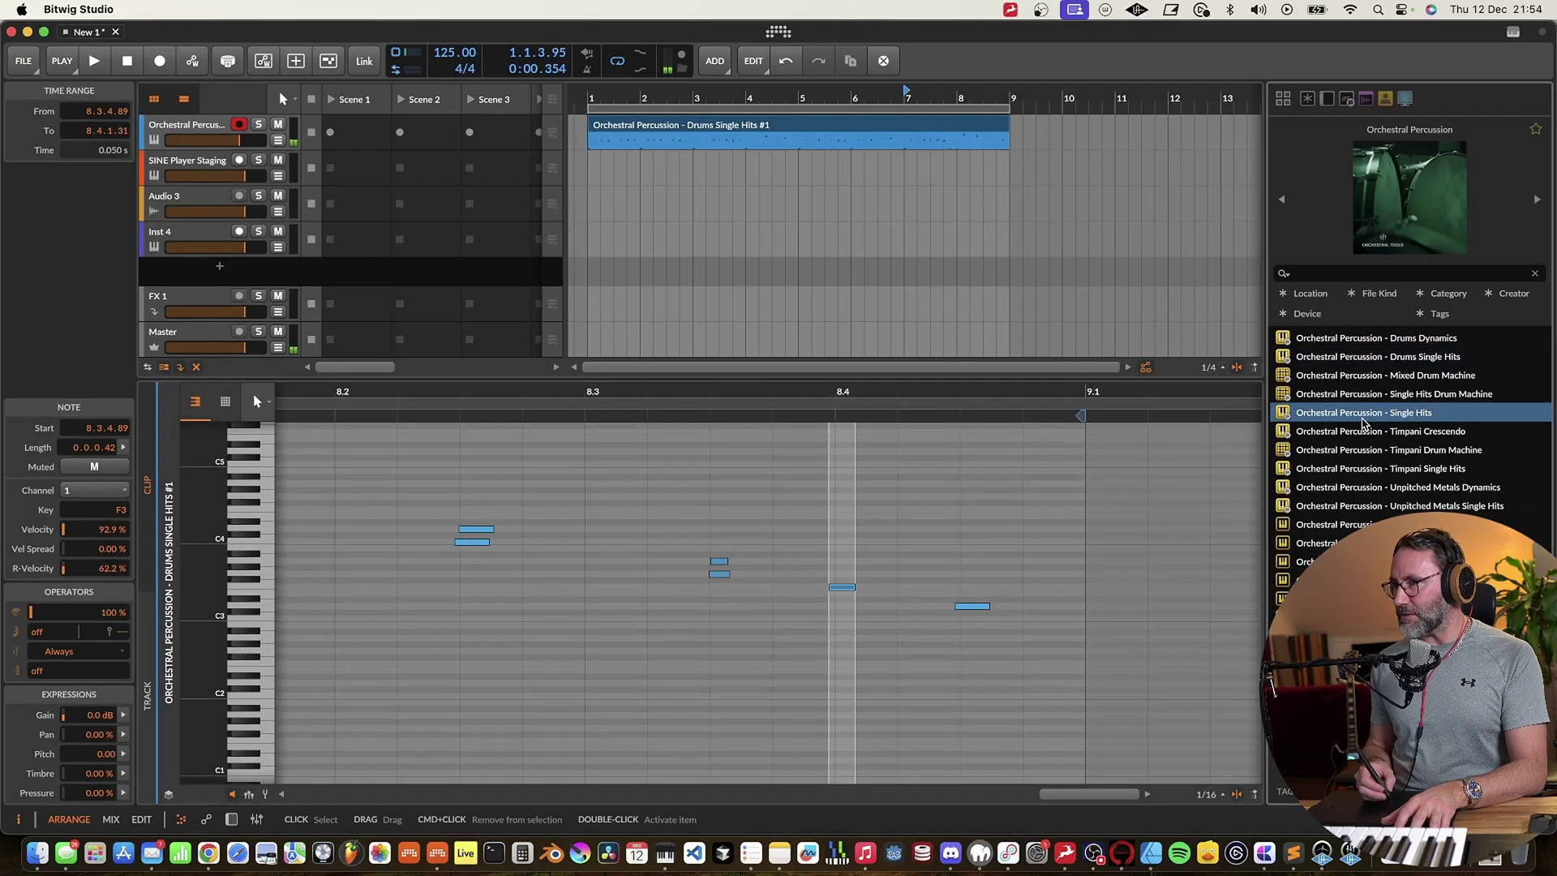
drag(1314, 418, 199, 280)
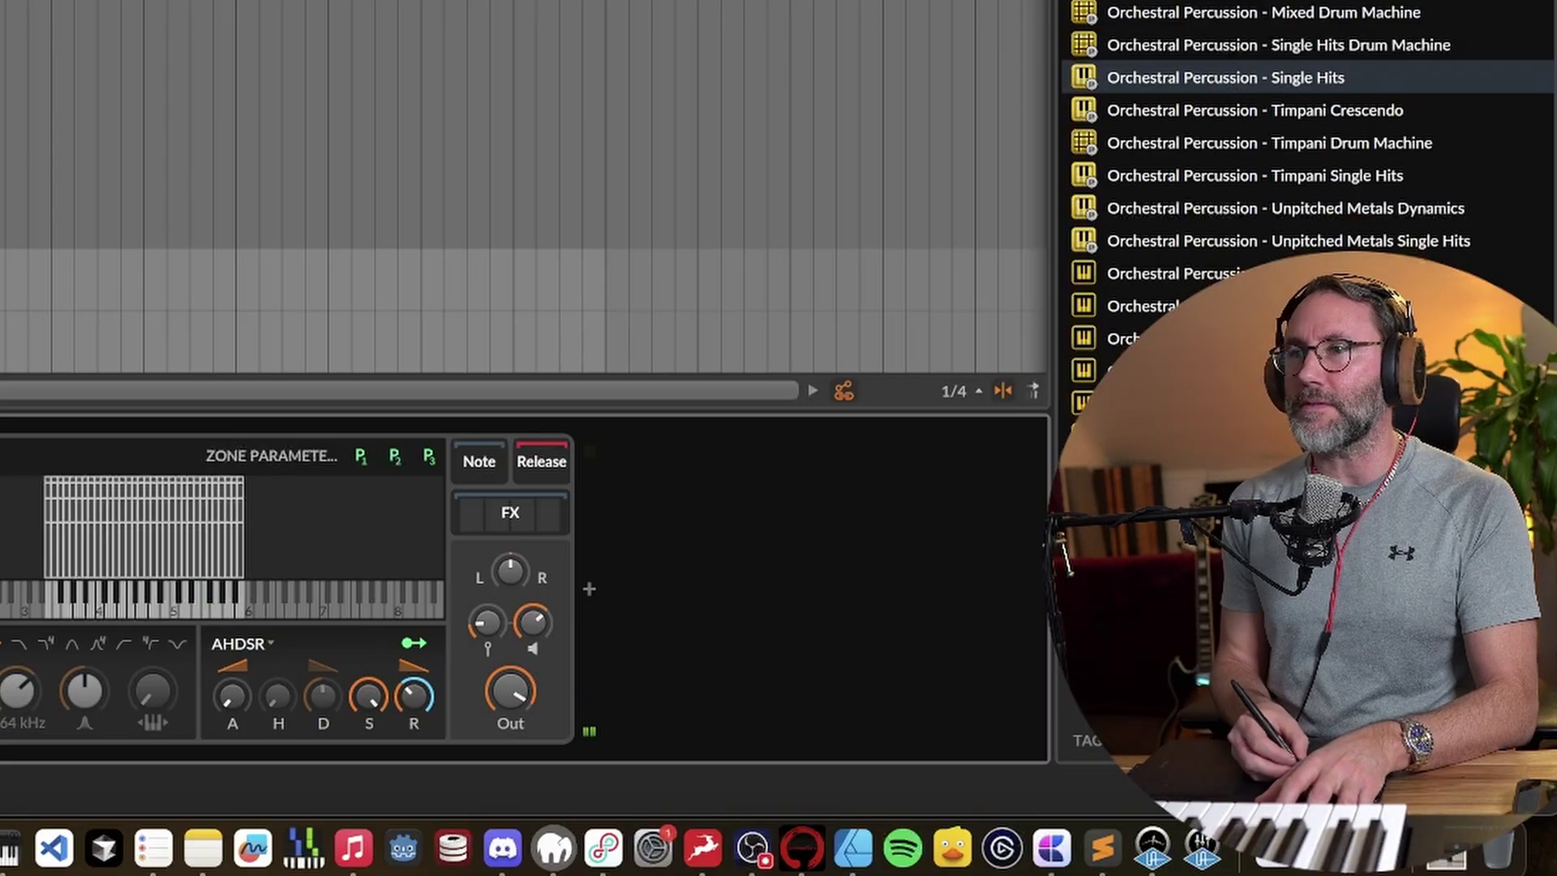
click(106, 65)
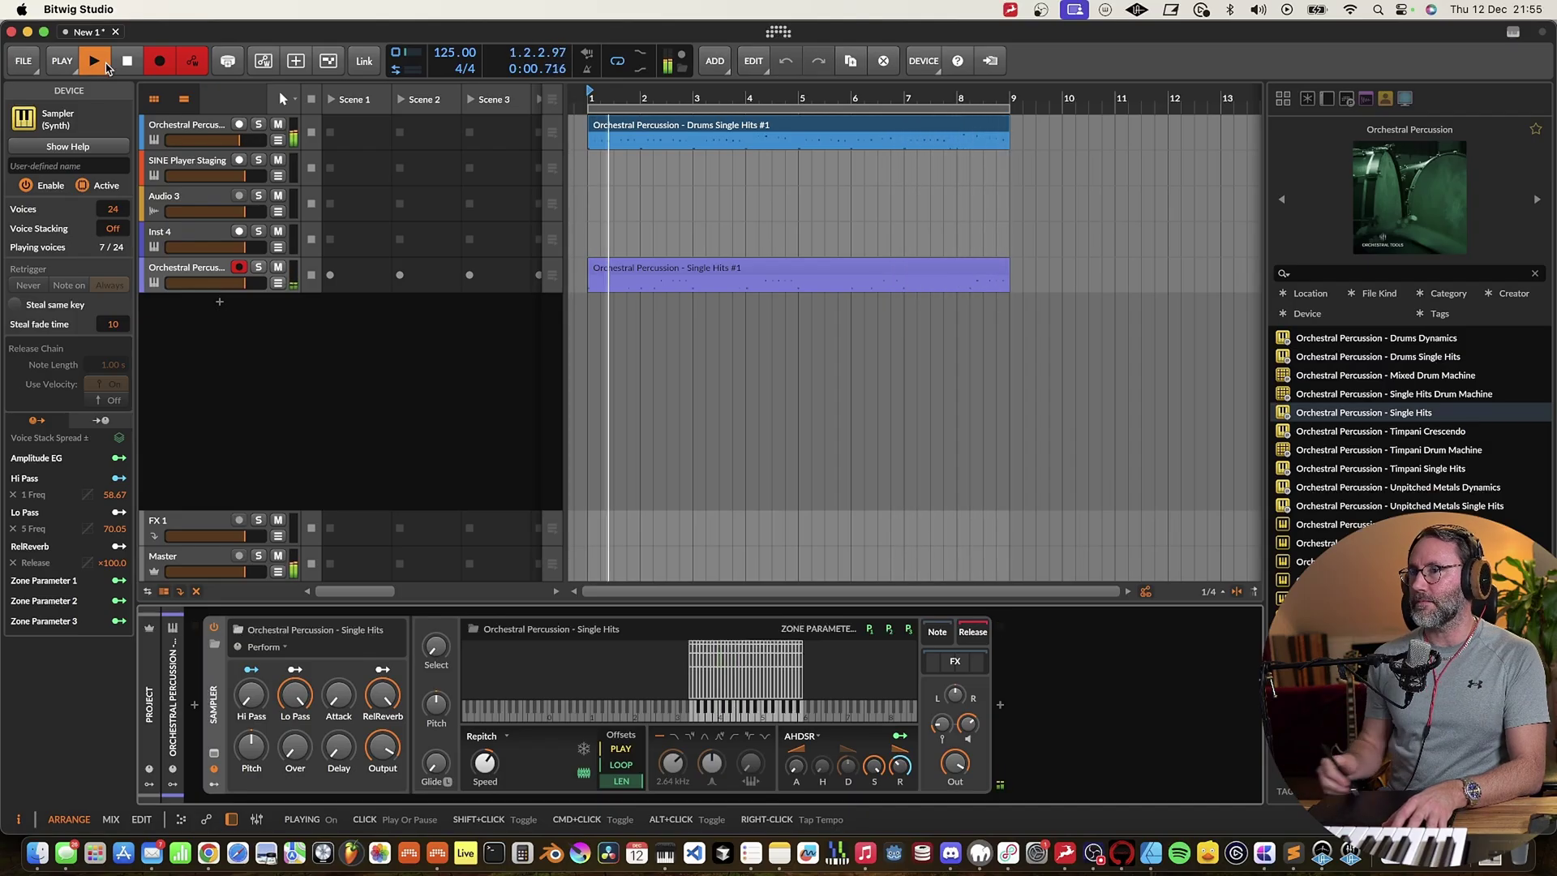
click(772, 239)
key(space)
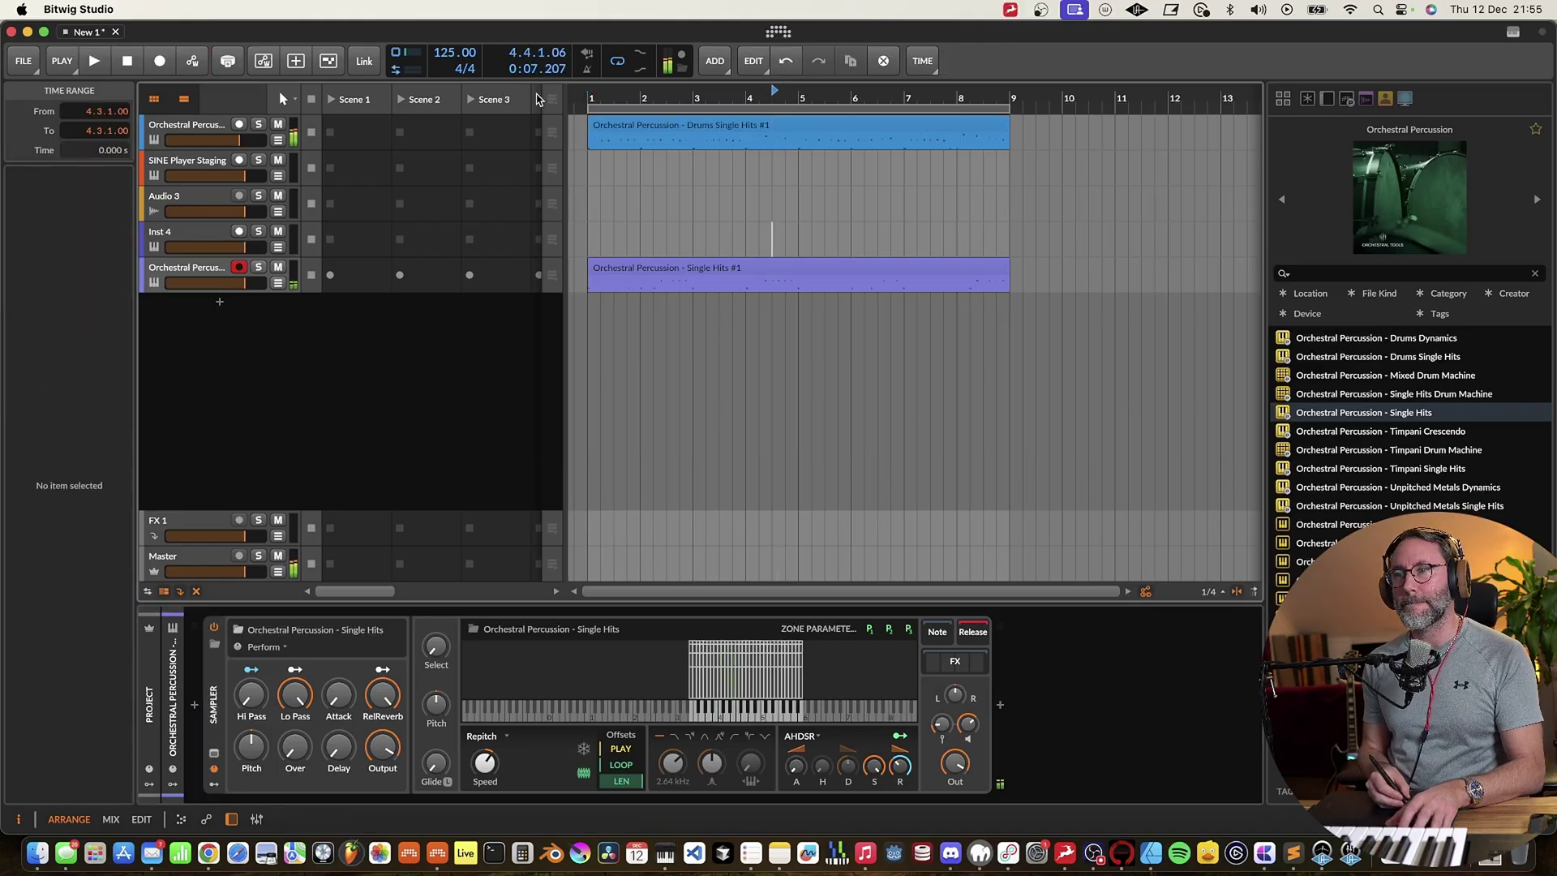
Set the first C4 note's velocity in the Single Hits clip to 68.7 %, play the part, and return to the track's devices
double_click(685, 273)
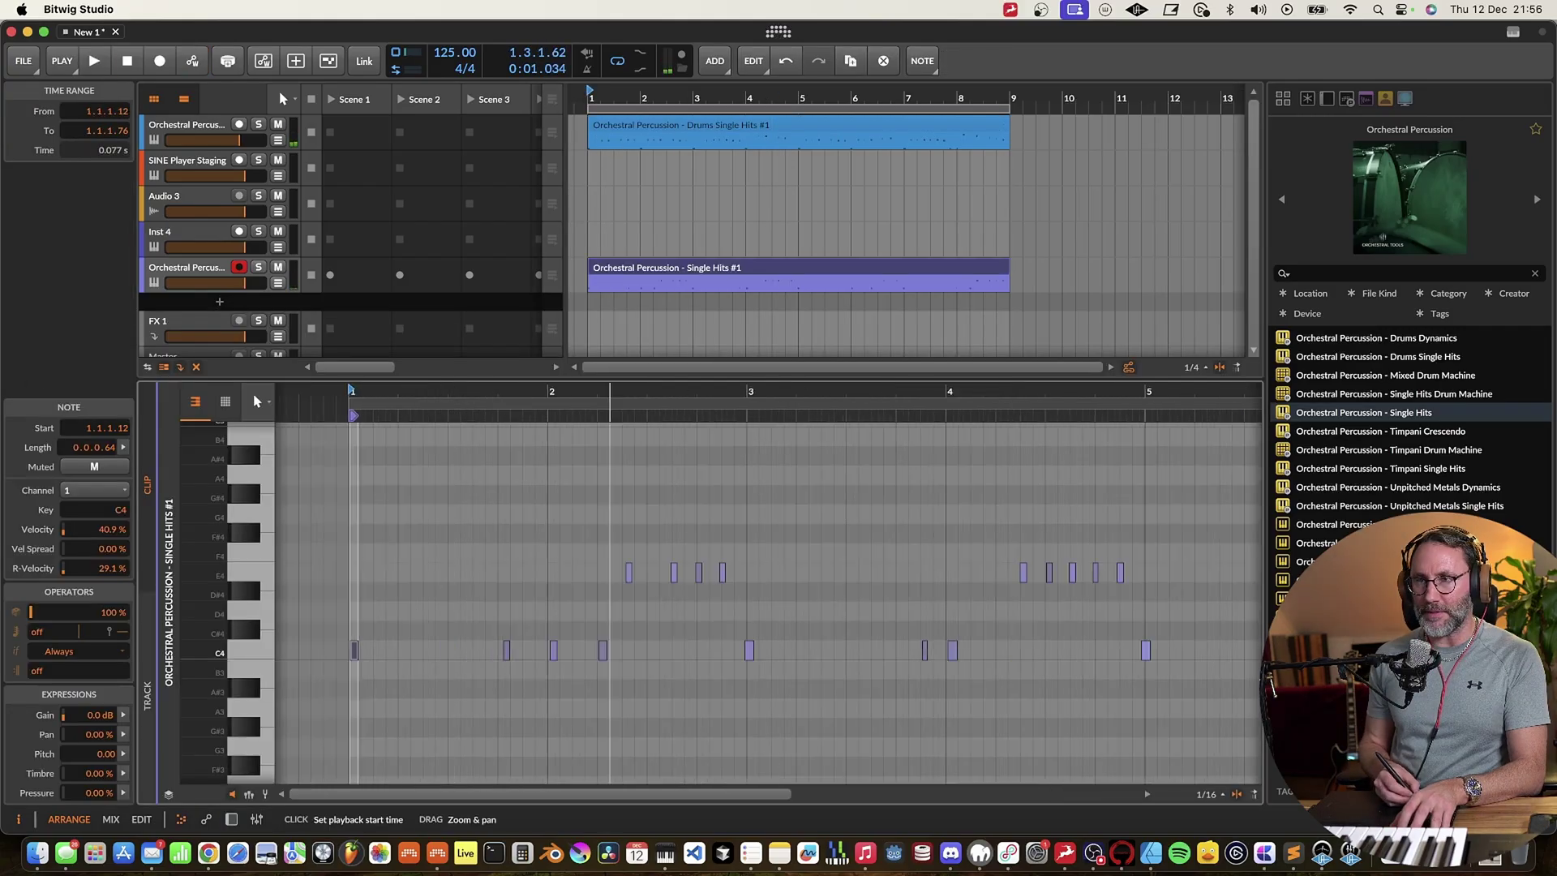
click(265, 796)
drag(281, 732, 280, 730)
key(space)
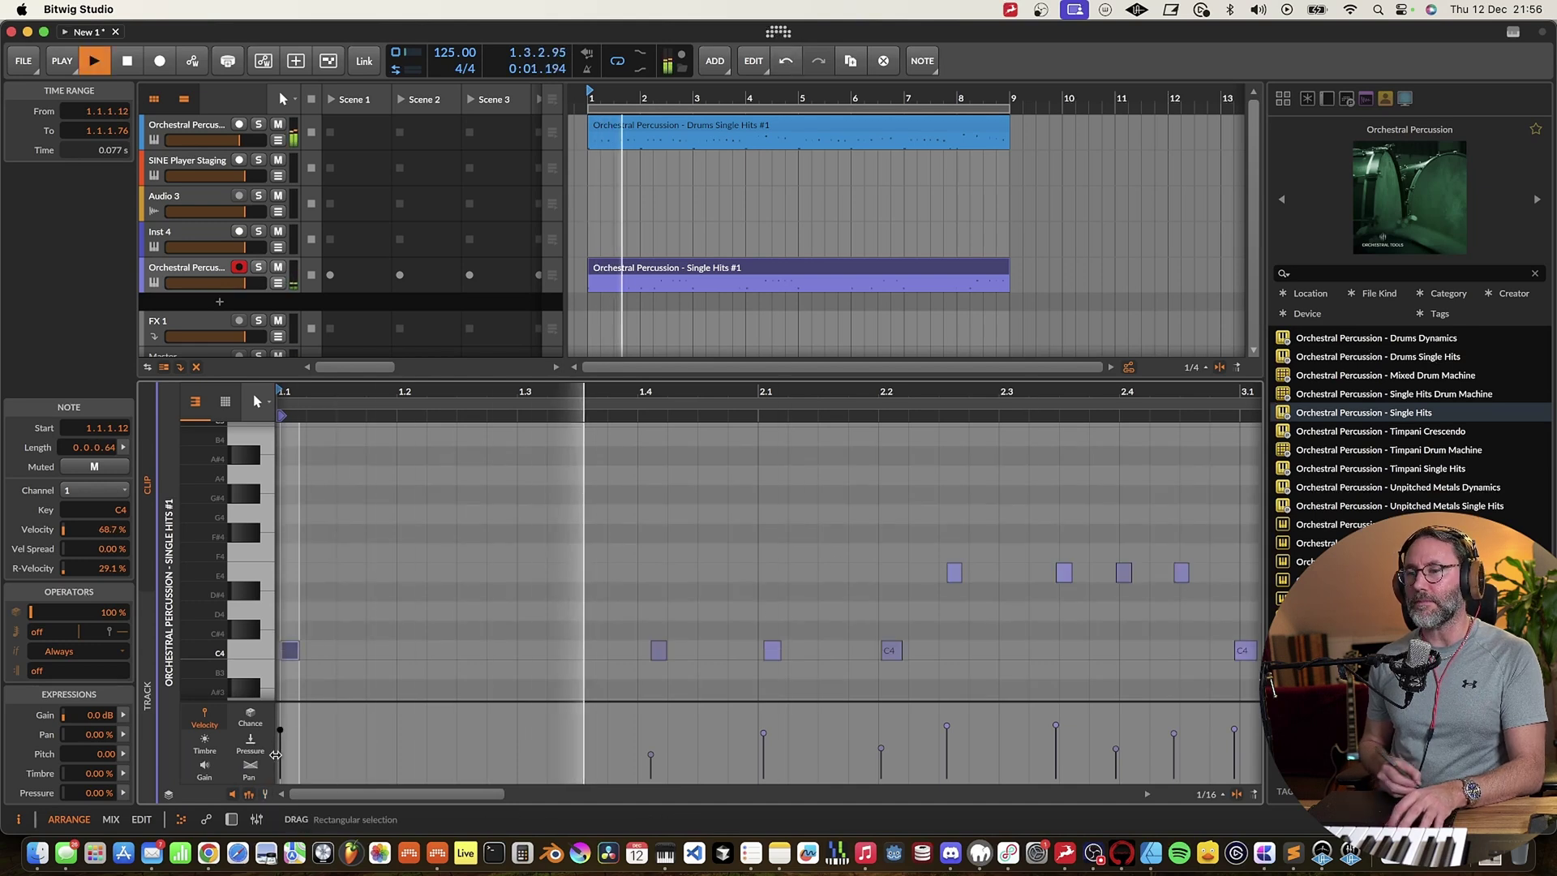
mouse_move(976, 414)
mouse_down()
mouse_move(974, 397)
mouse_move(977, 422)
mouse_up()
key(space)
key(d)
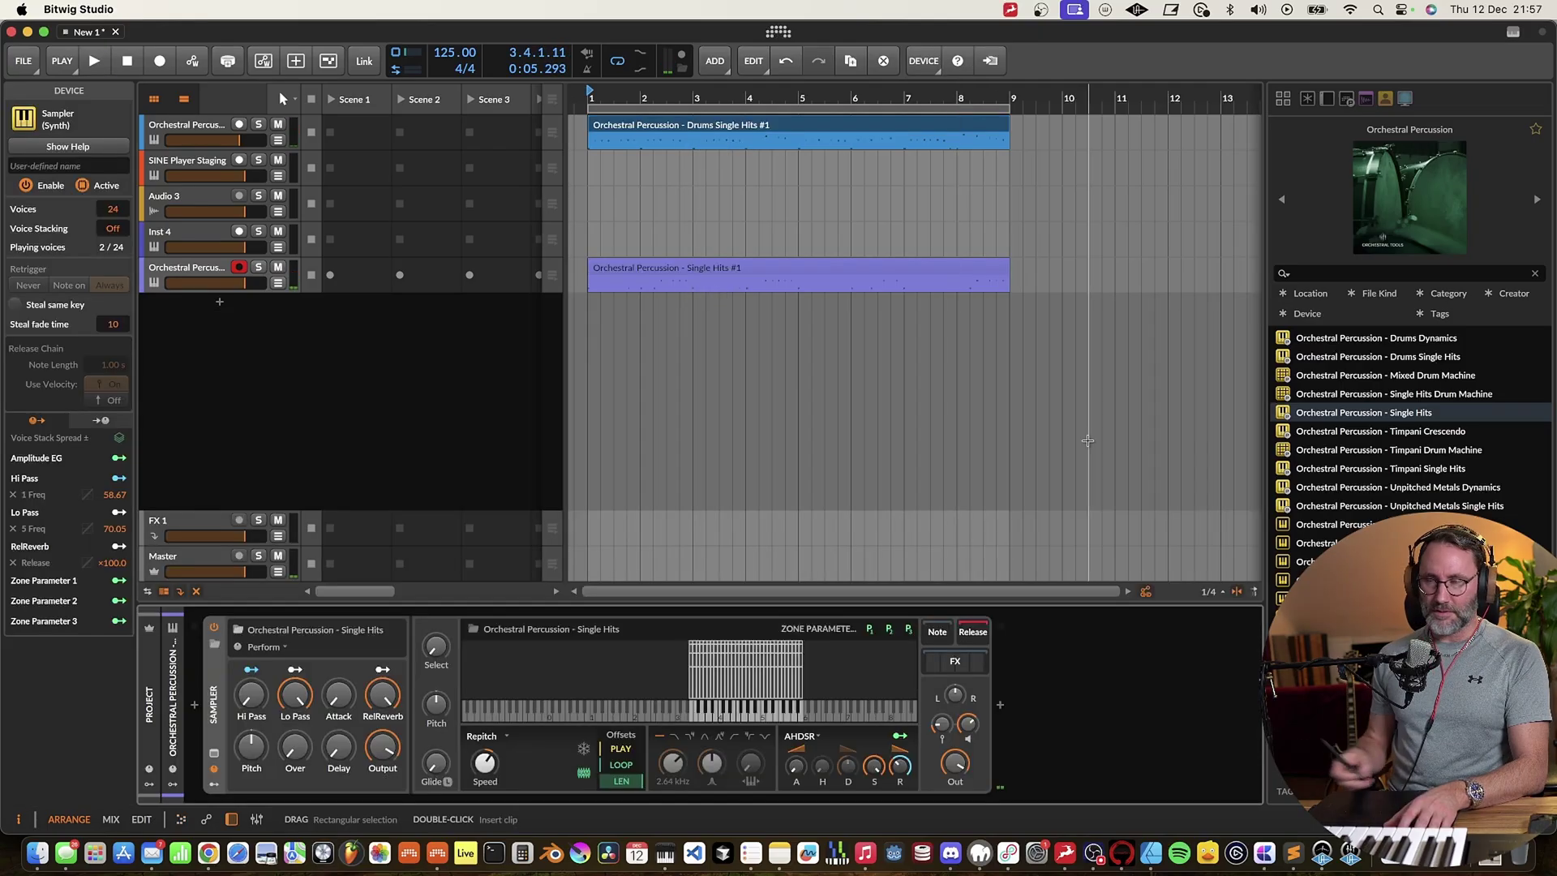
Record another pass on the Single Hits track and play both percussion parts back together
scroll(706, 176, up, 5)
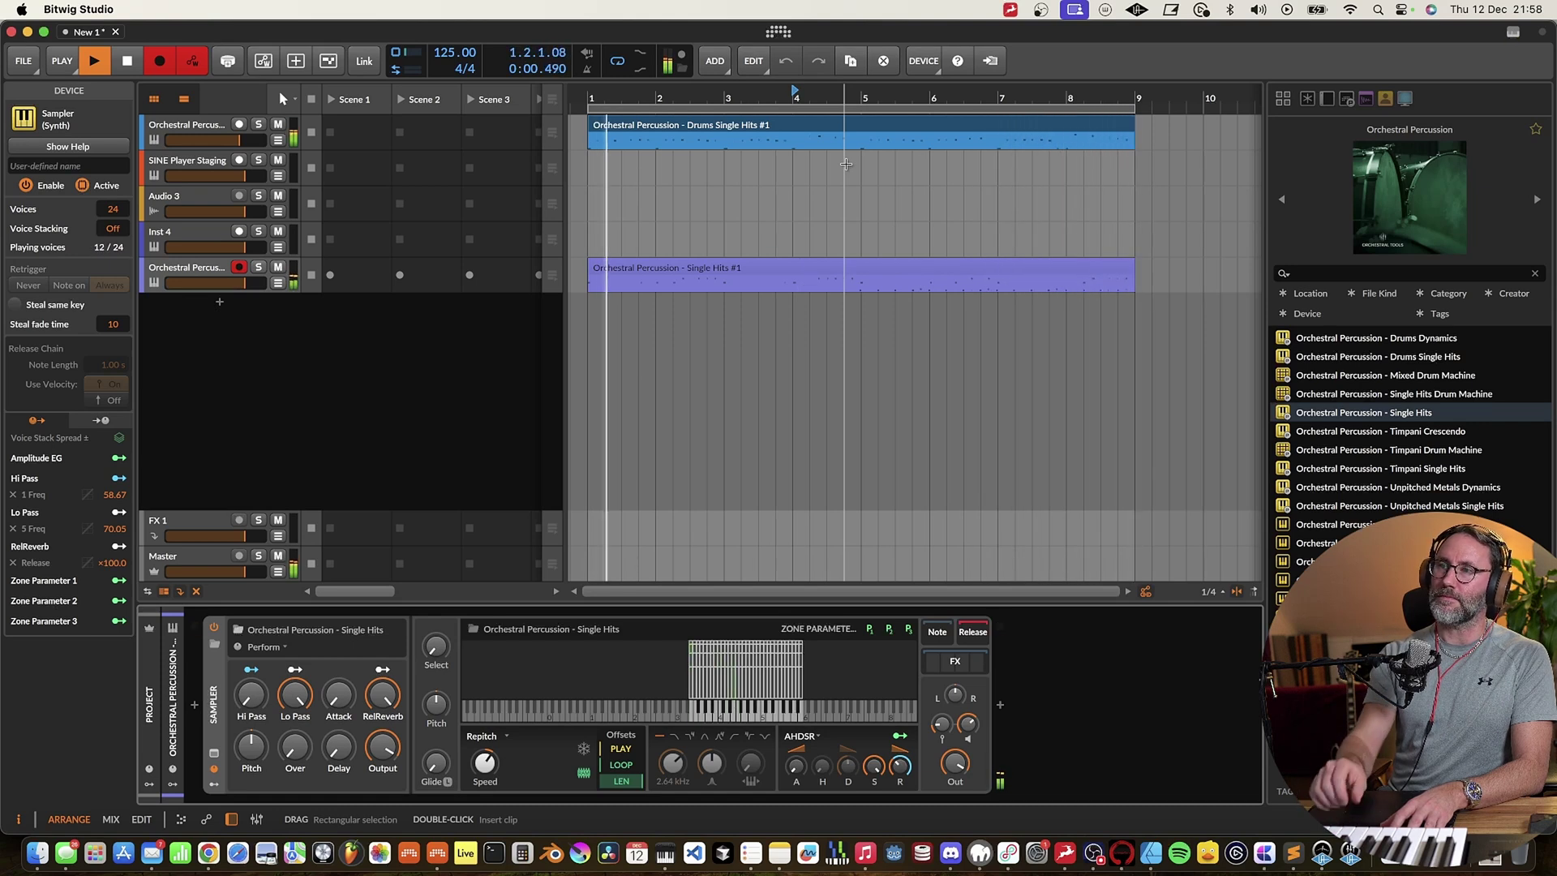
key(space)
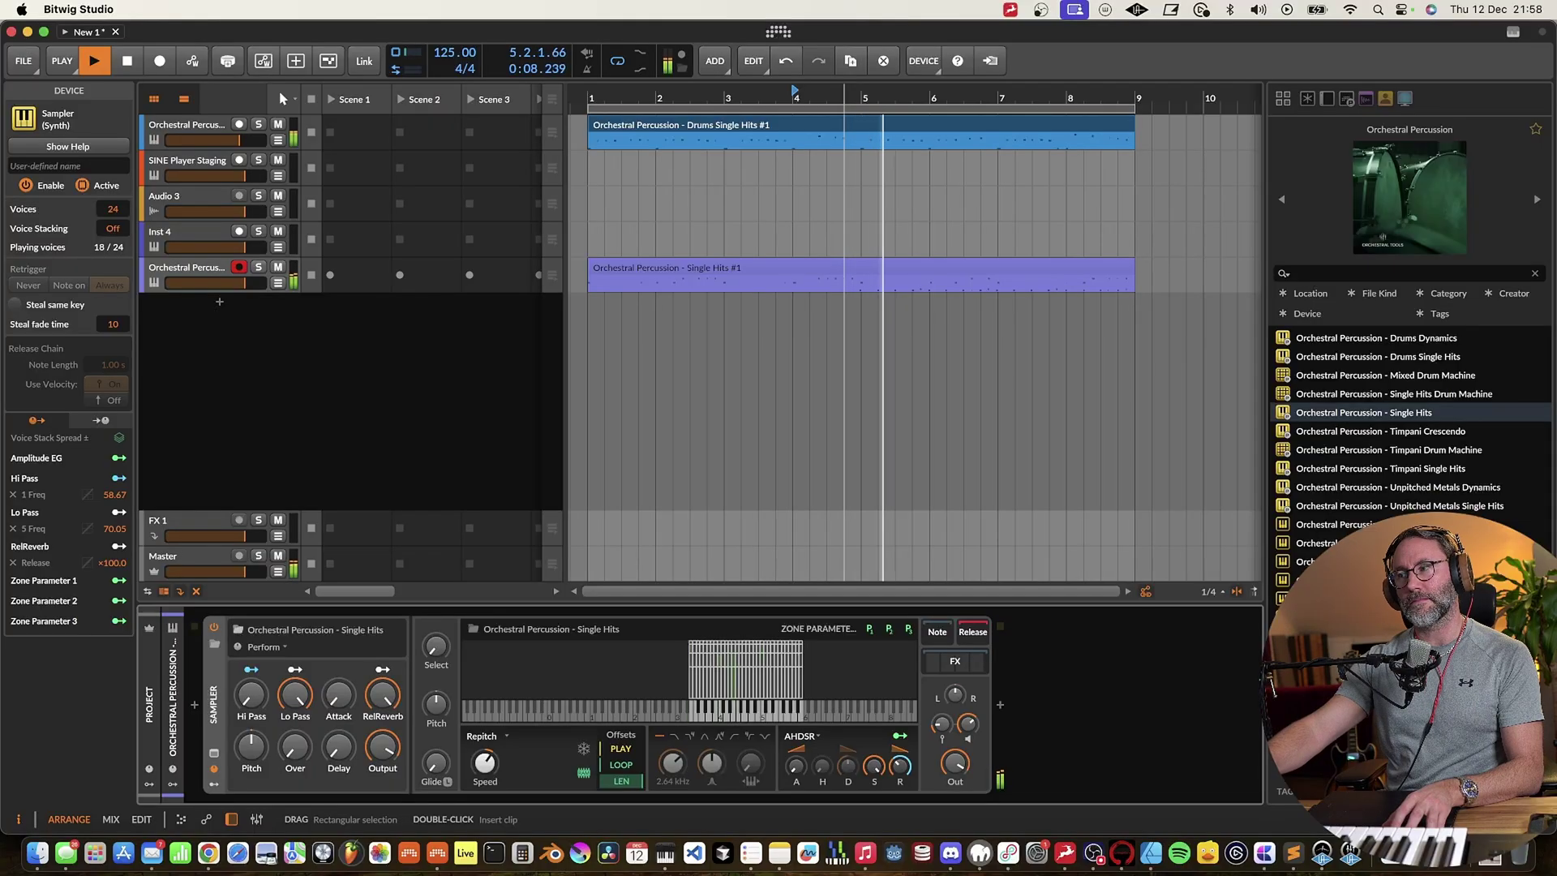
key(space)
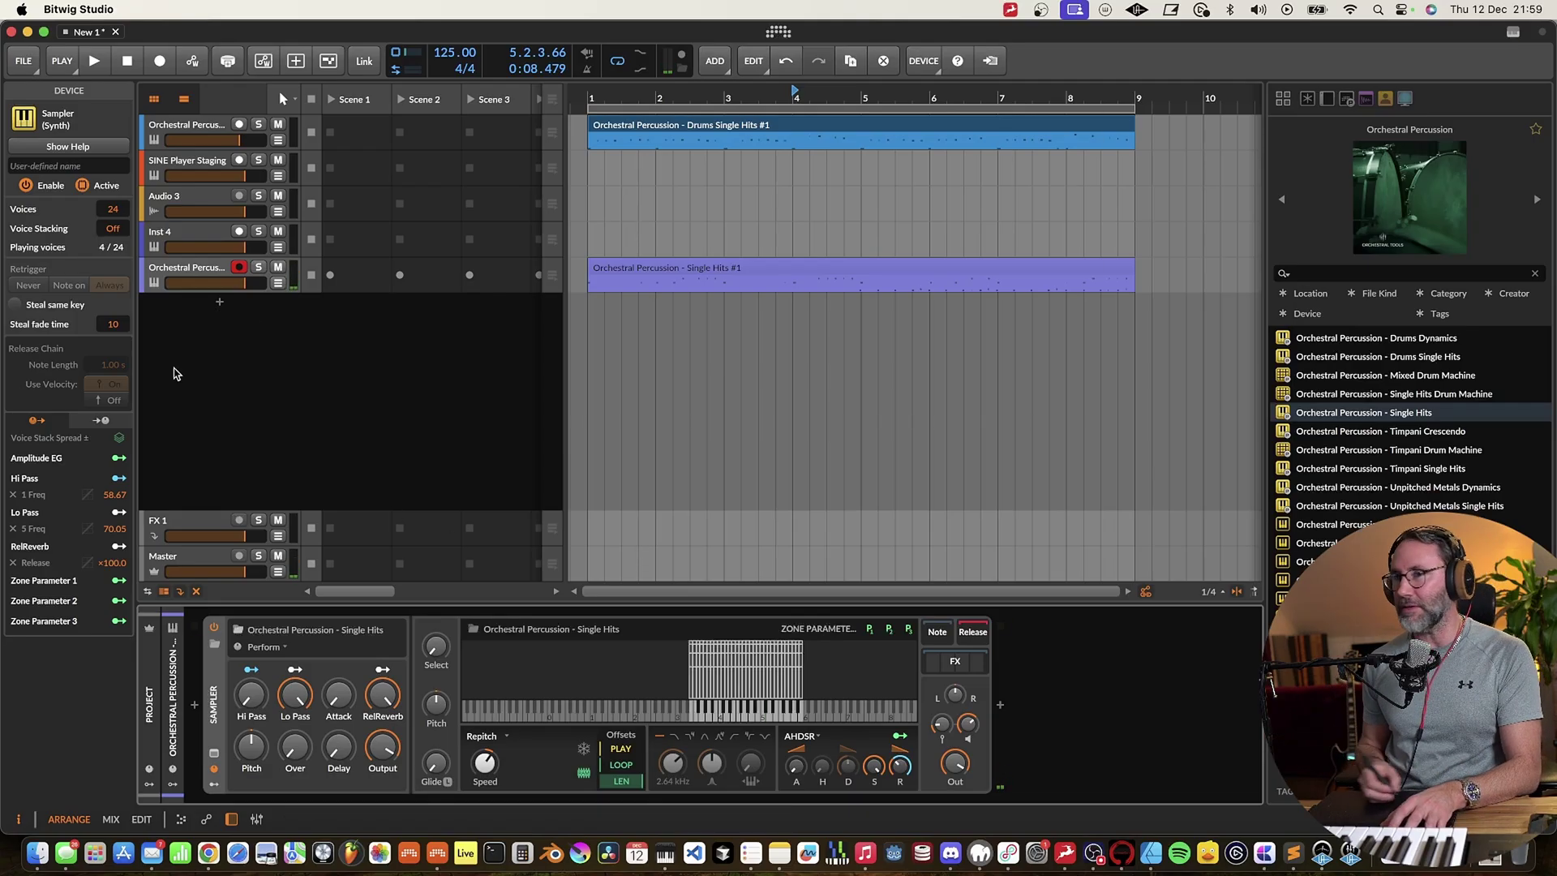
Add the Orchestral Percussion - Timpani Crescendo preset as a new track below the Single Hits track
click(200, 276)
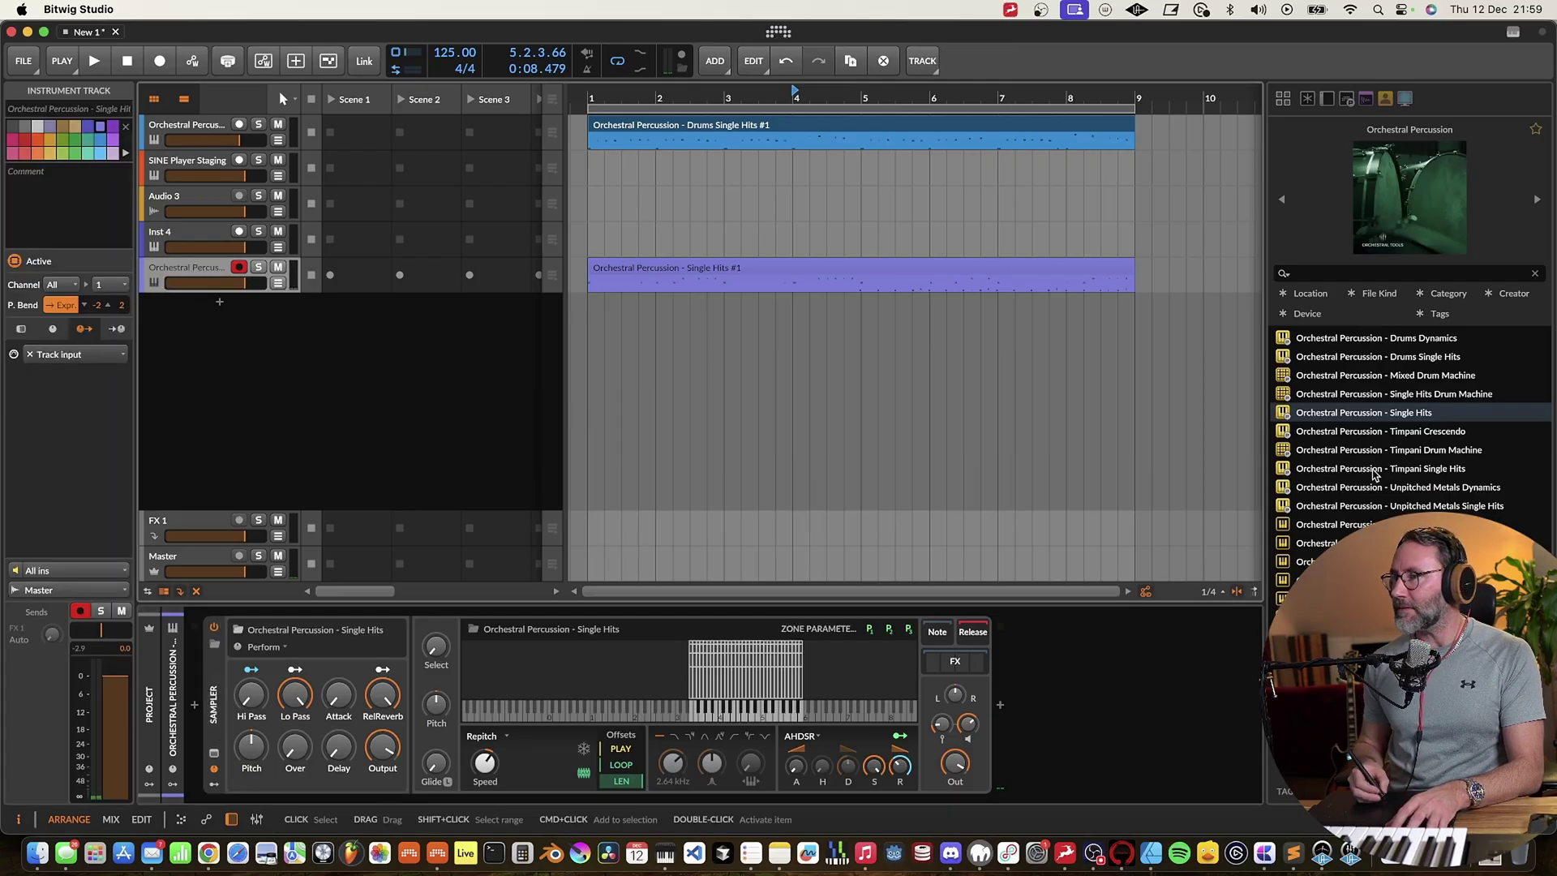
drag(1428, 432, 349, 422)
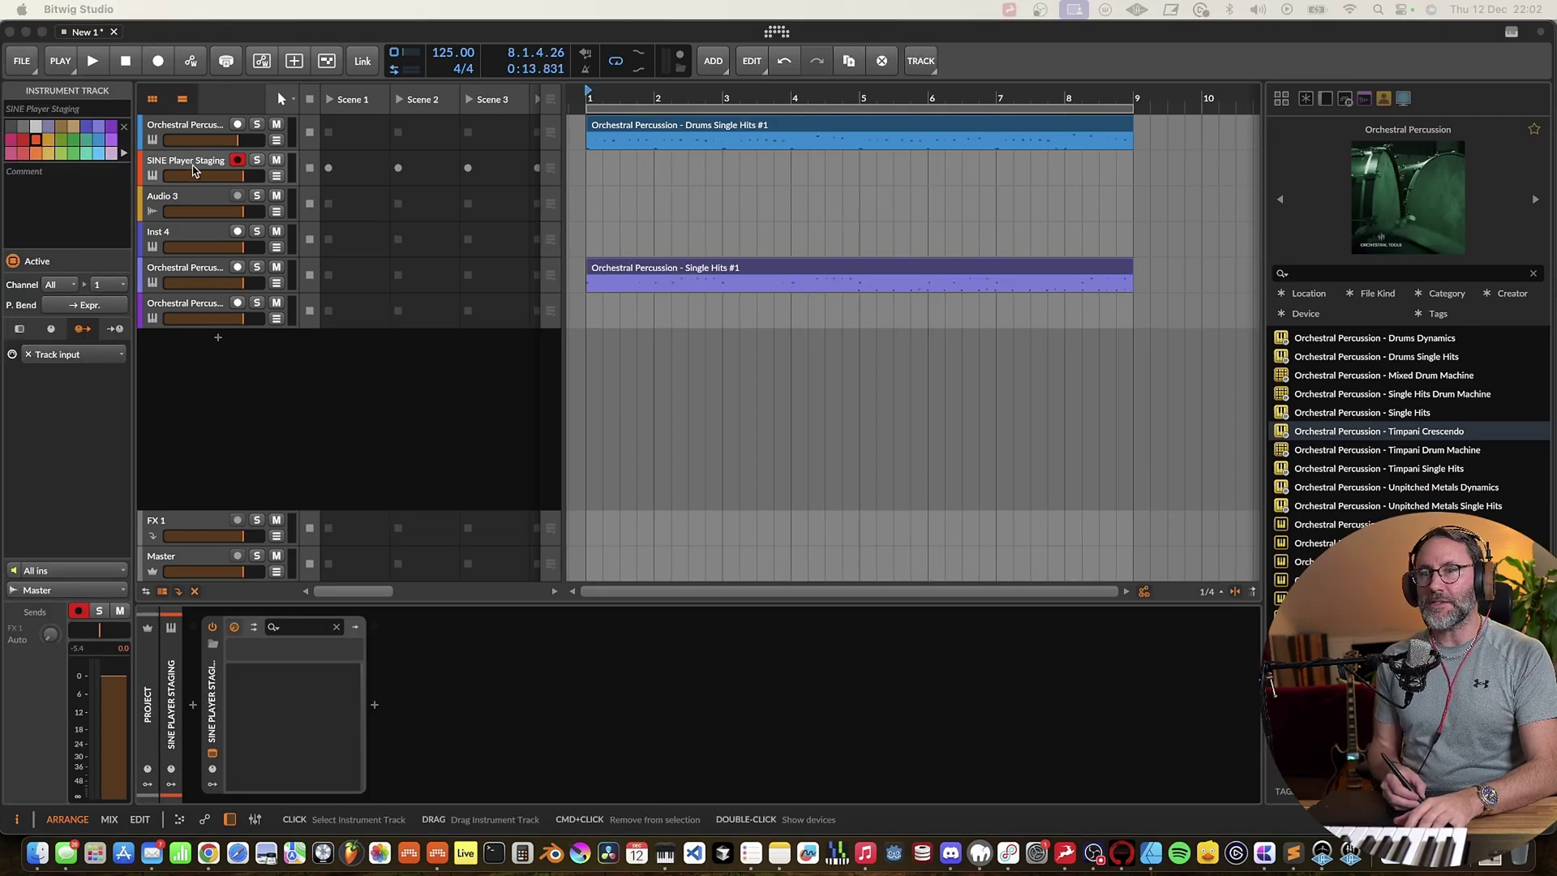
Open the SINE Player Staging plug-in and list the District I - Orchestra instruments of Metropolis Ark 1
click(212, 756)
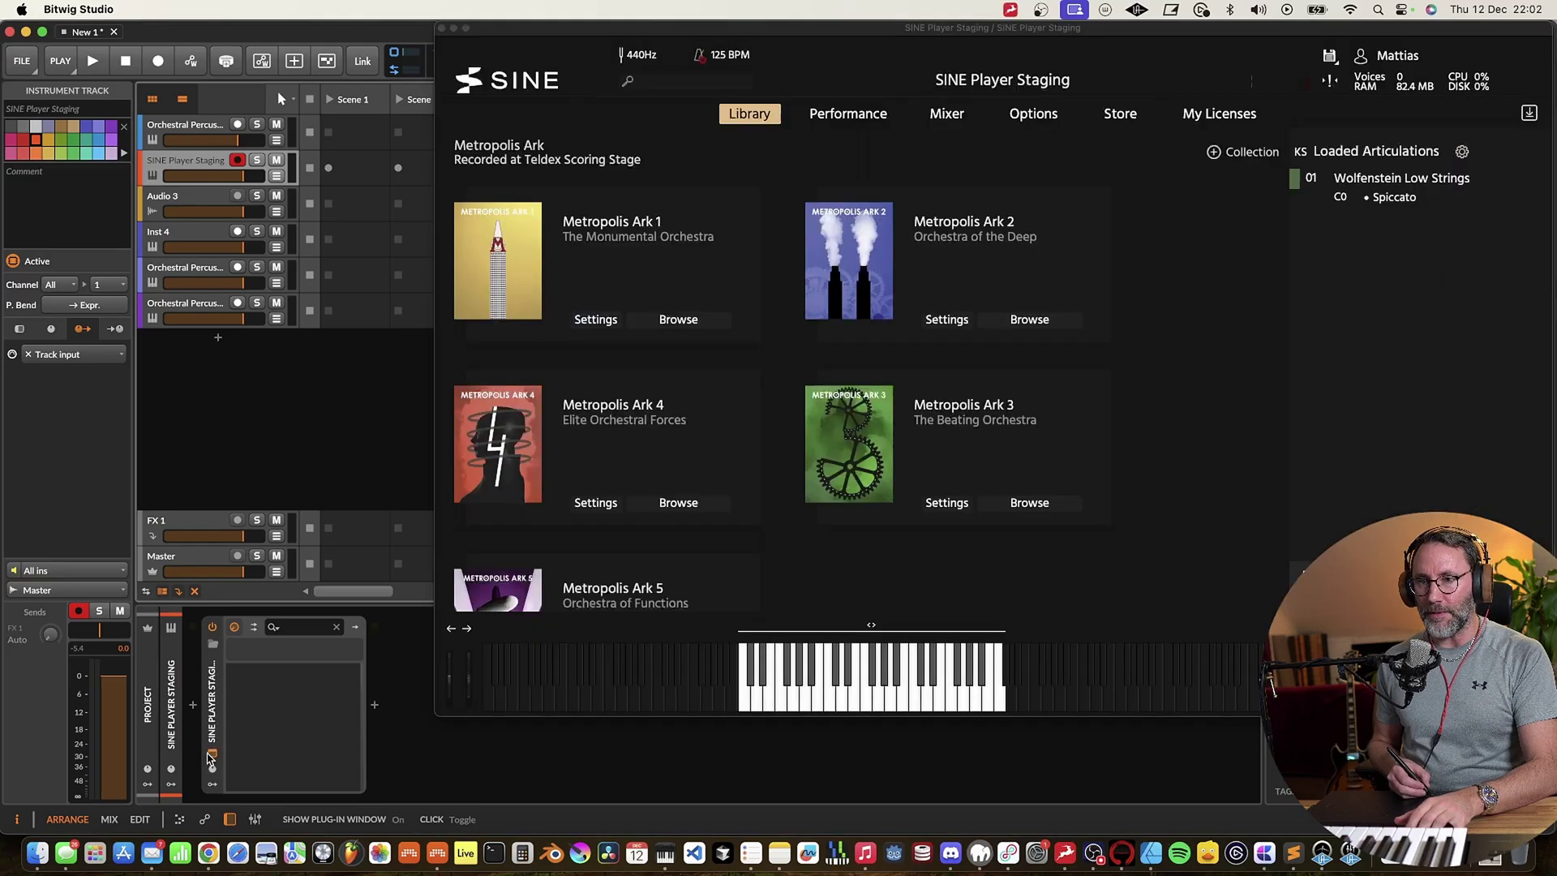
click(680, 321)
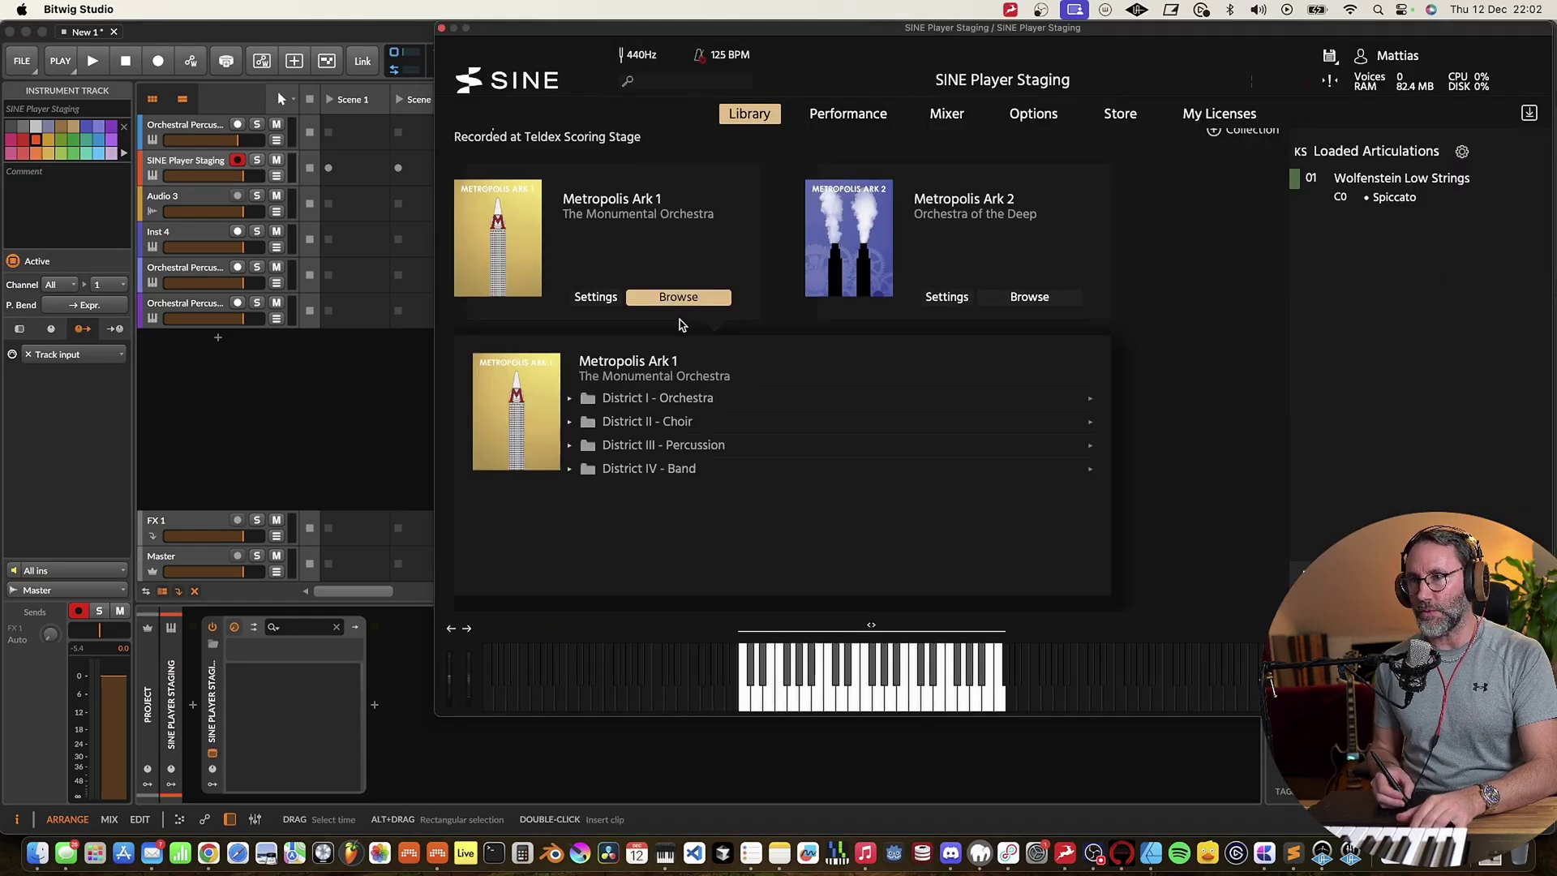
click(569, 399)
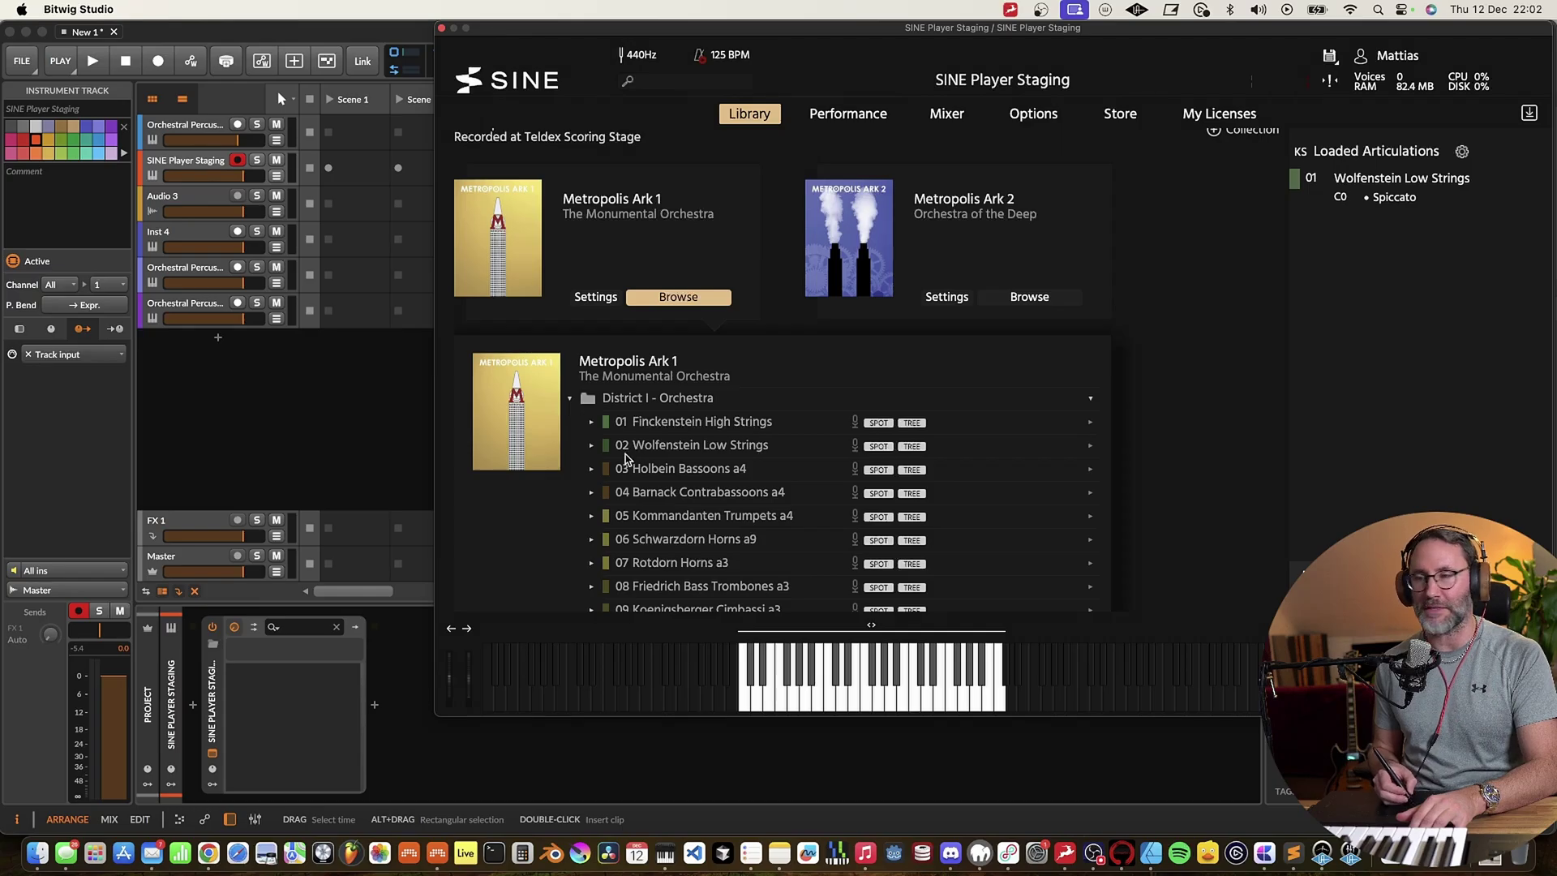
Expand the articulations of 02 Wolfenstein Low Strings in Metropolis Ark 1
click(592, 446)
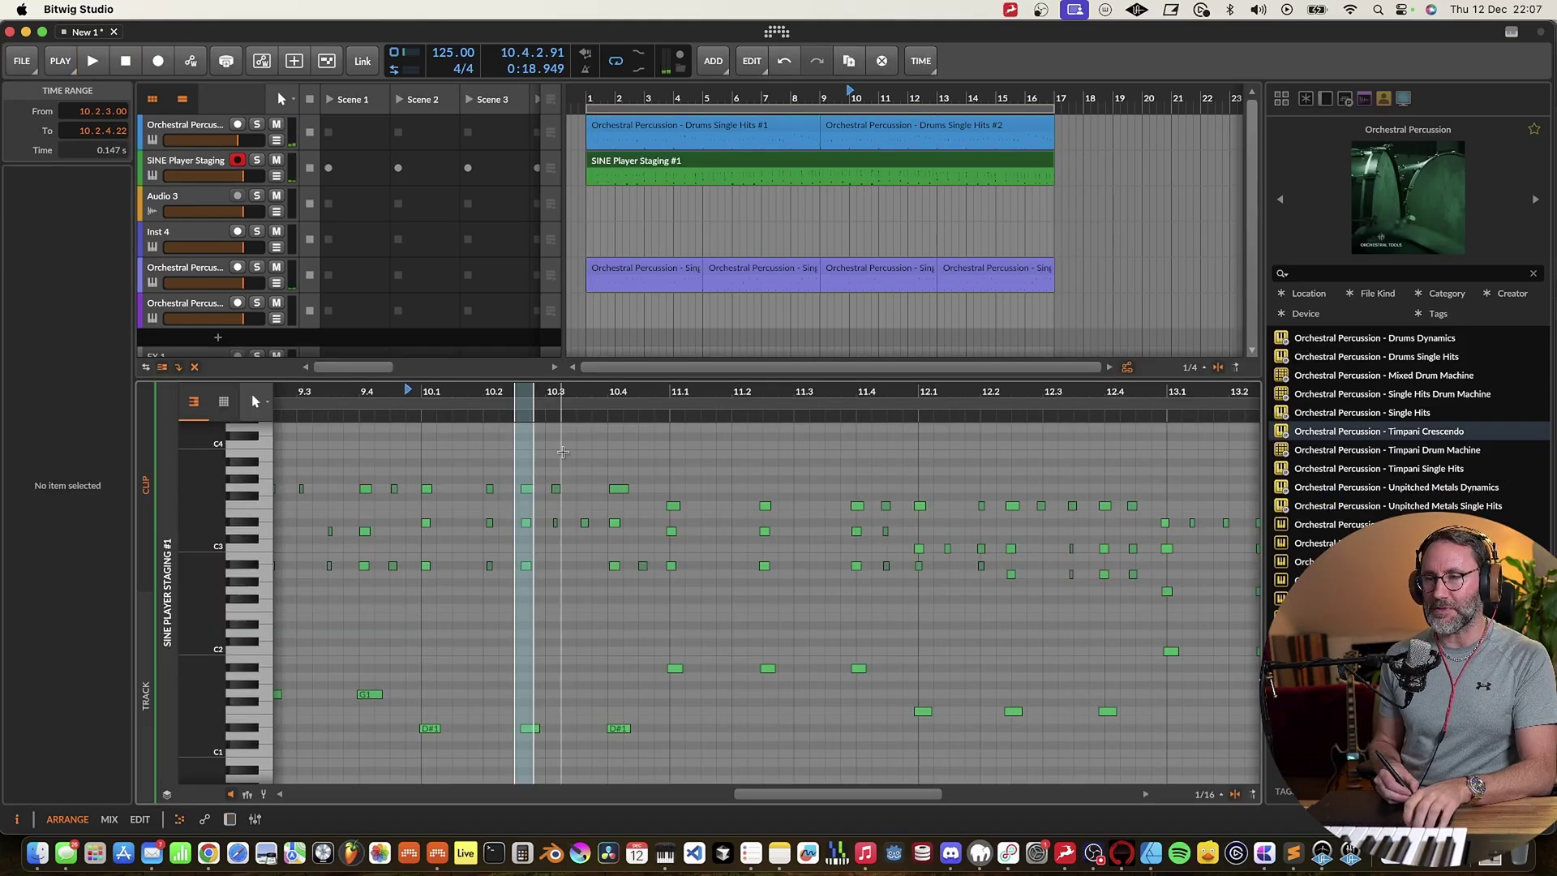
Select the notes just before beat 10.3 in the SINE Player Staging clip
click(558, 450)
drag(545, 464, 520, 571)
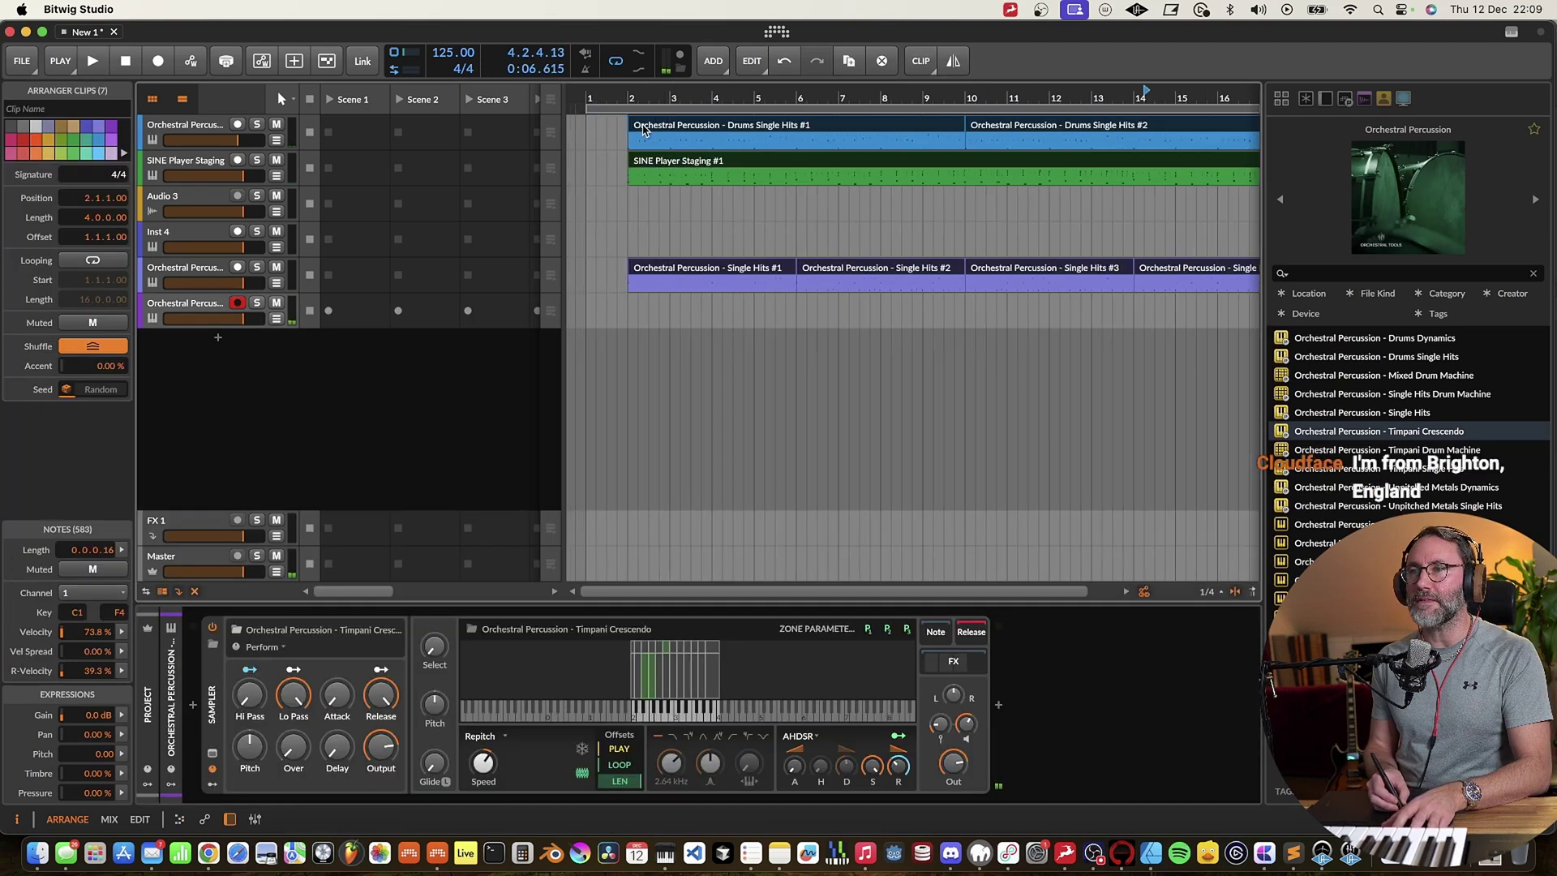
Record the Timpani Crescendo part from bar 1 and play back the opening bars of the arrangement
click(589, 99)
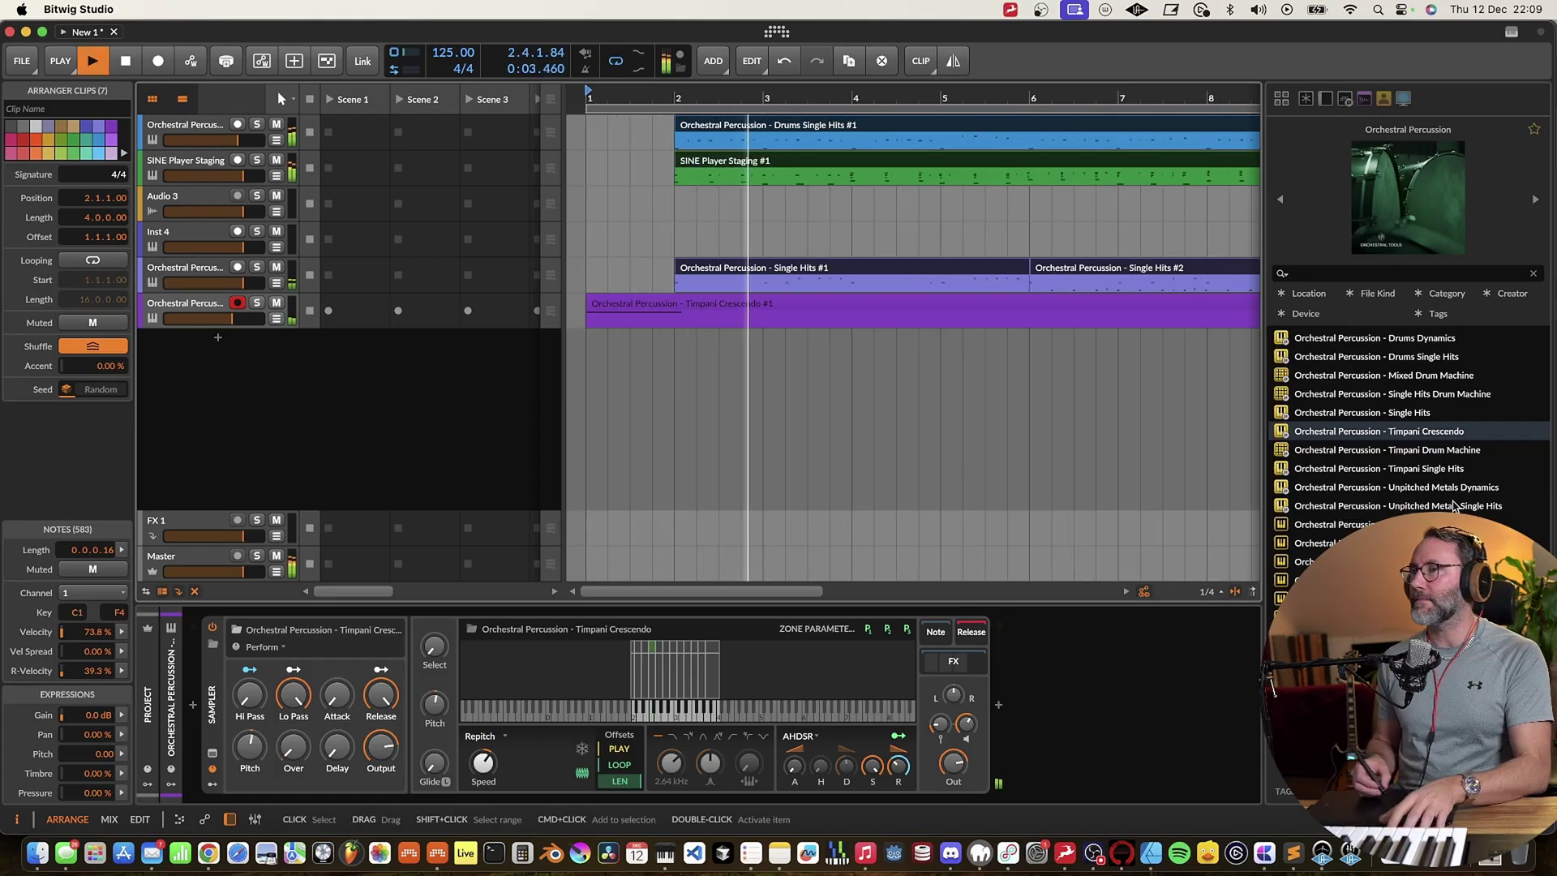
key(space)
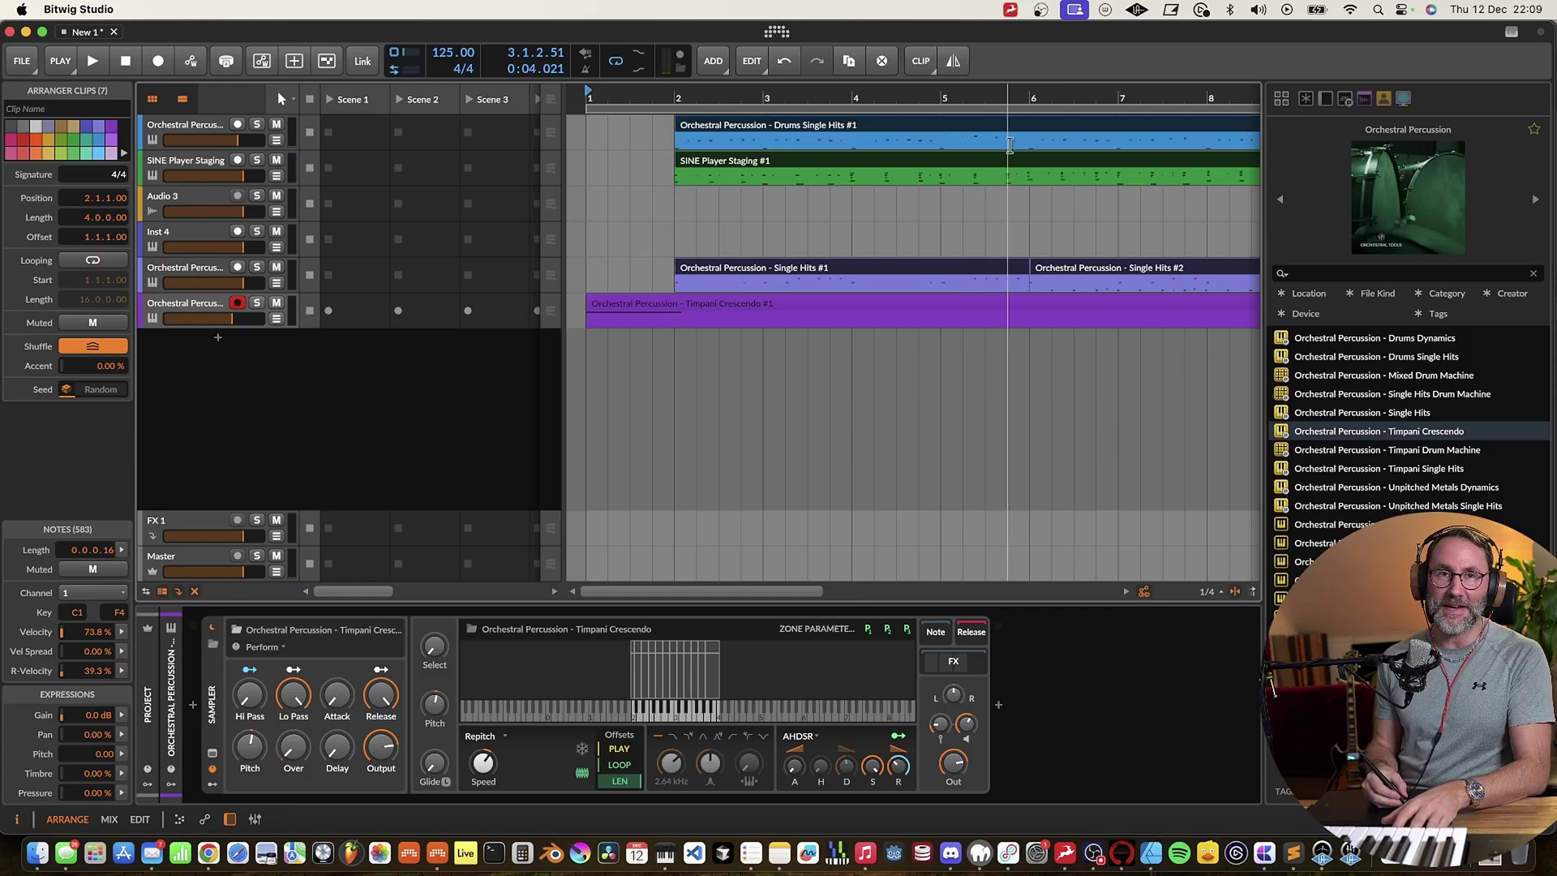
drag(987, 94, 769, 105)
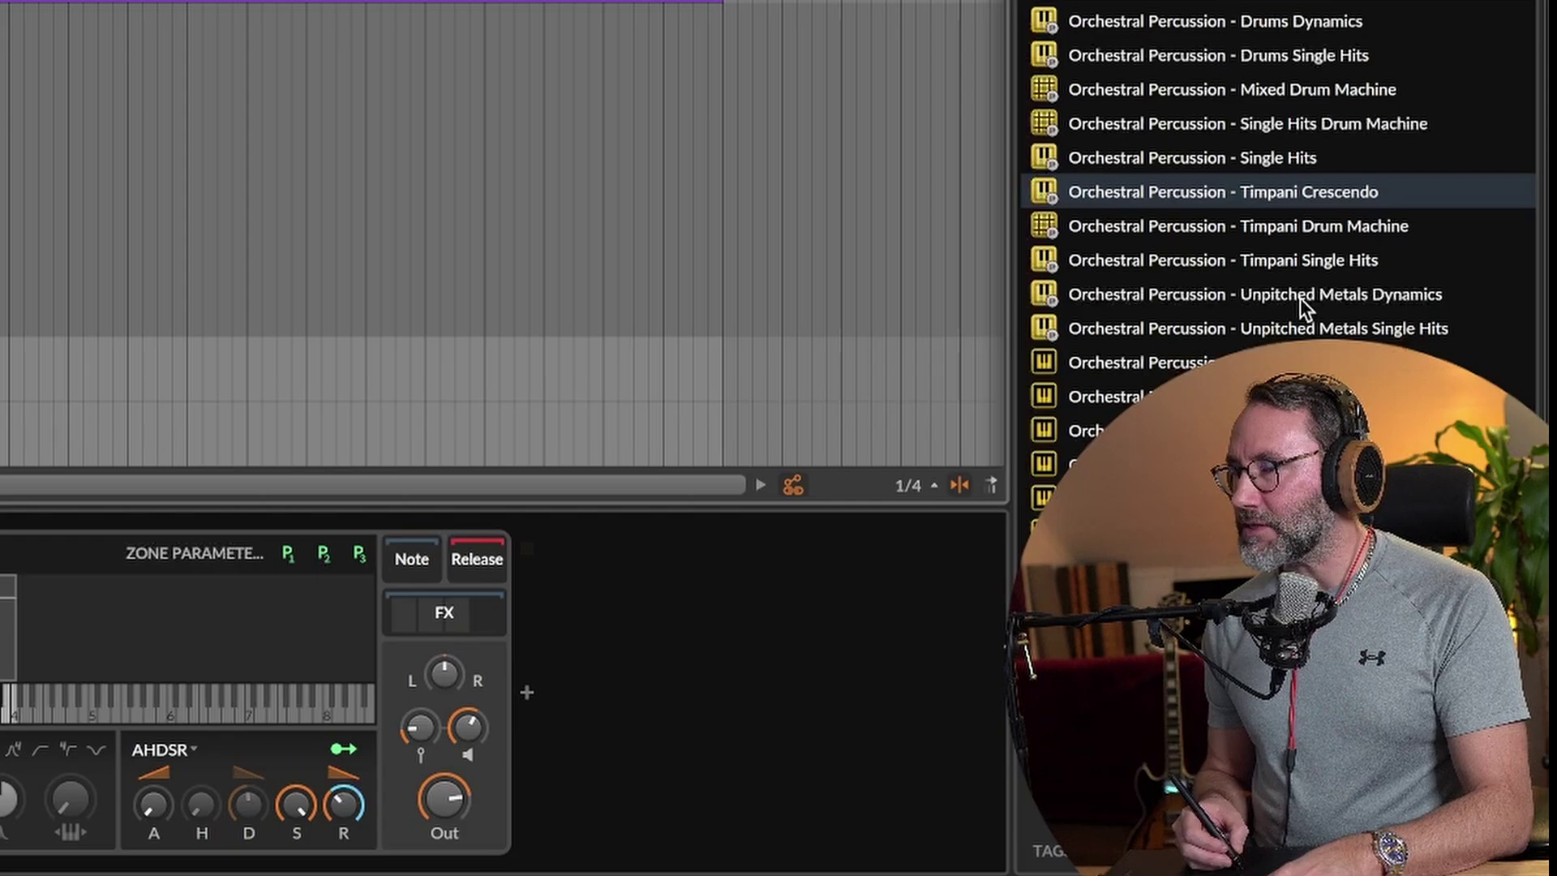
Add the Orchestral Percussion - Unpitched Metals Dynamics preset as a new track and set its volume to -4.2 dB during playback
drag(1301, 297, 1369, 278)
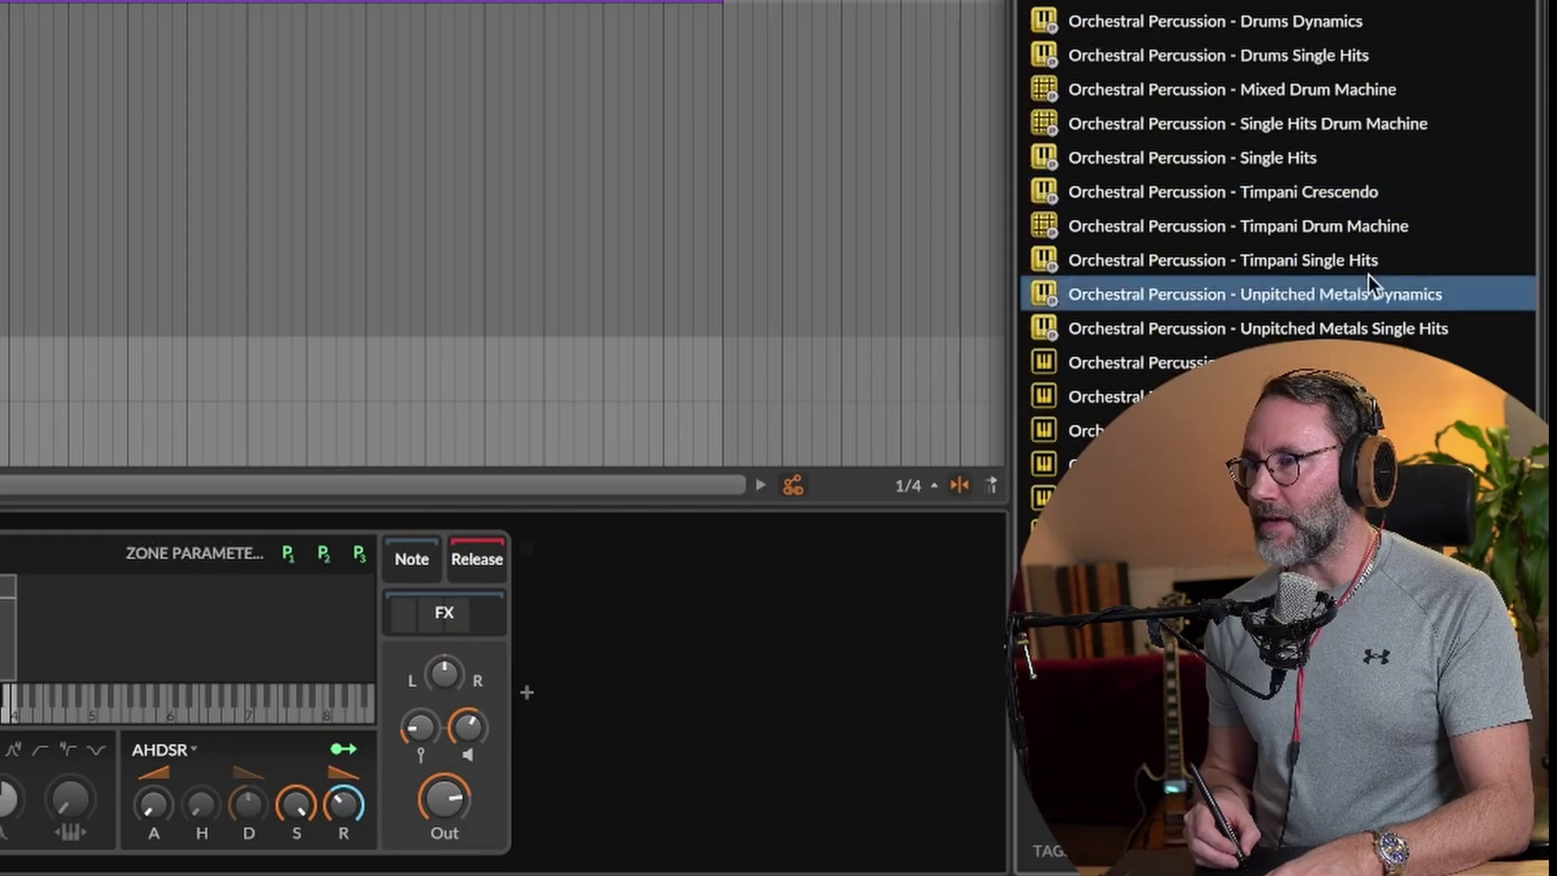
click(938, 303)
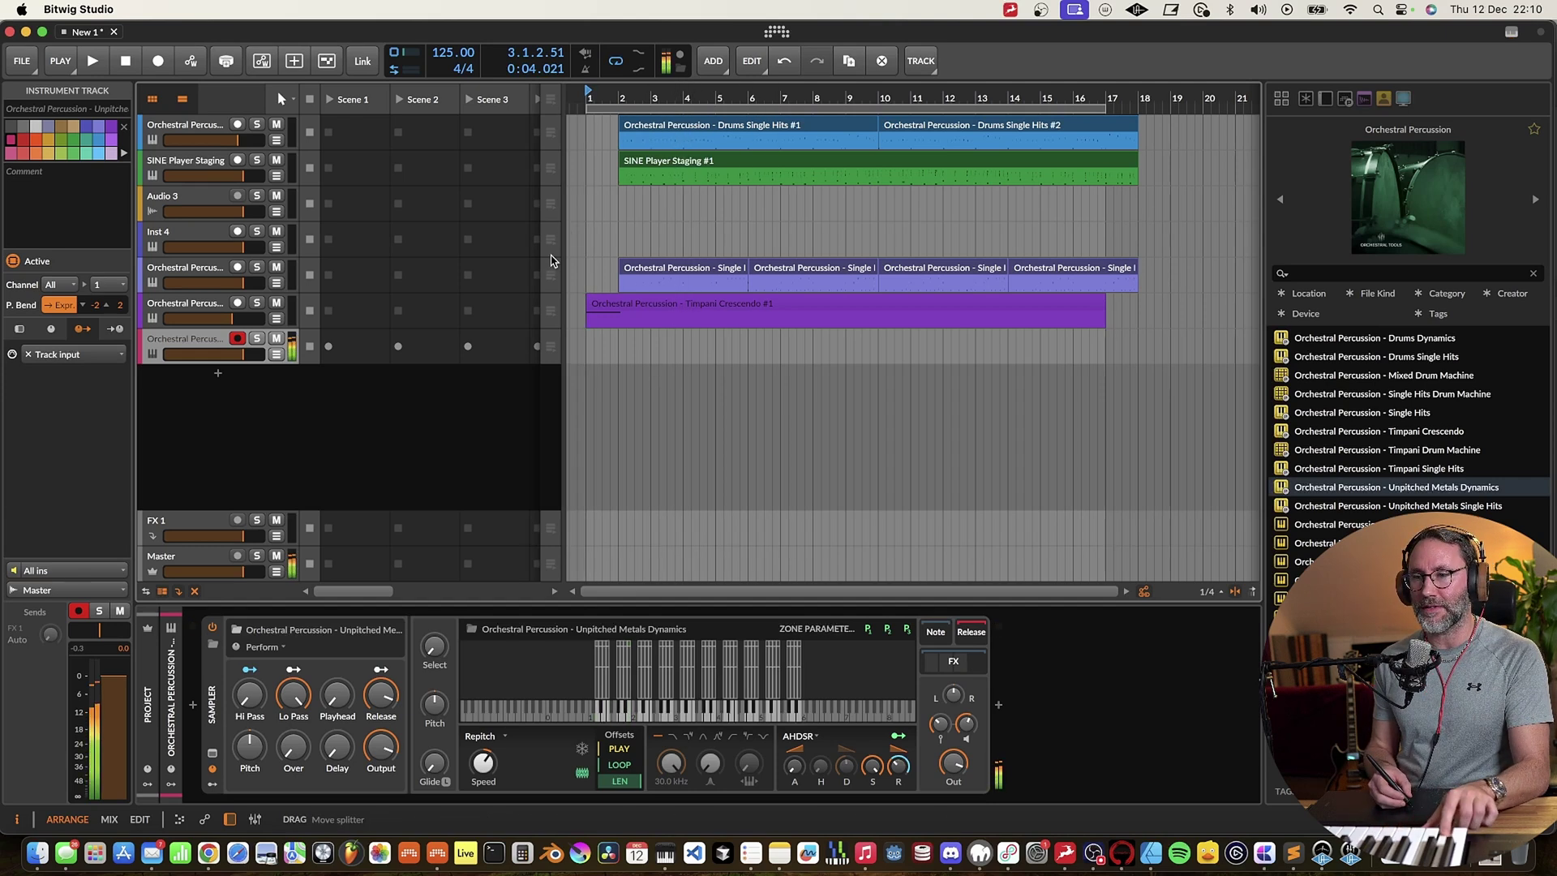
key(space)
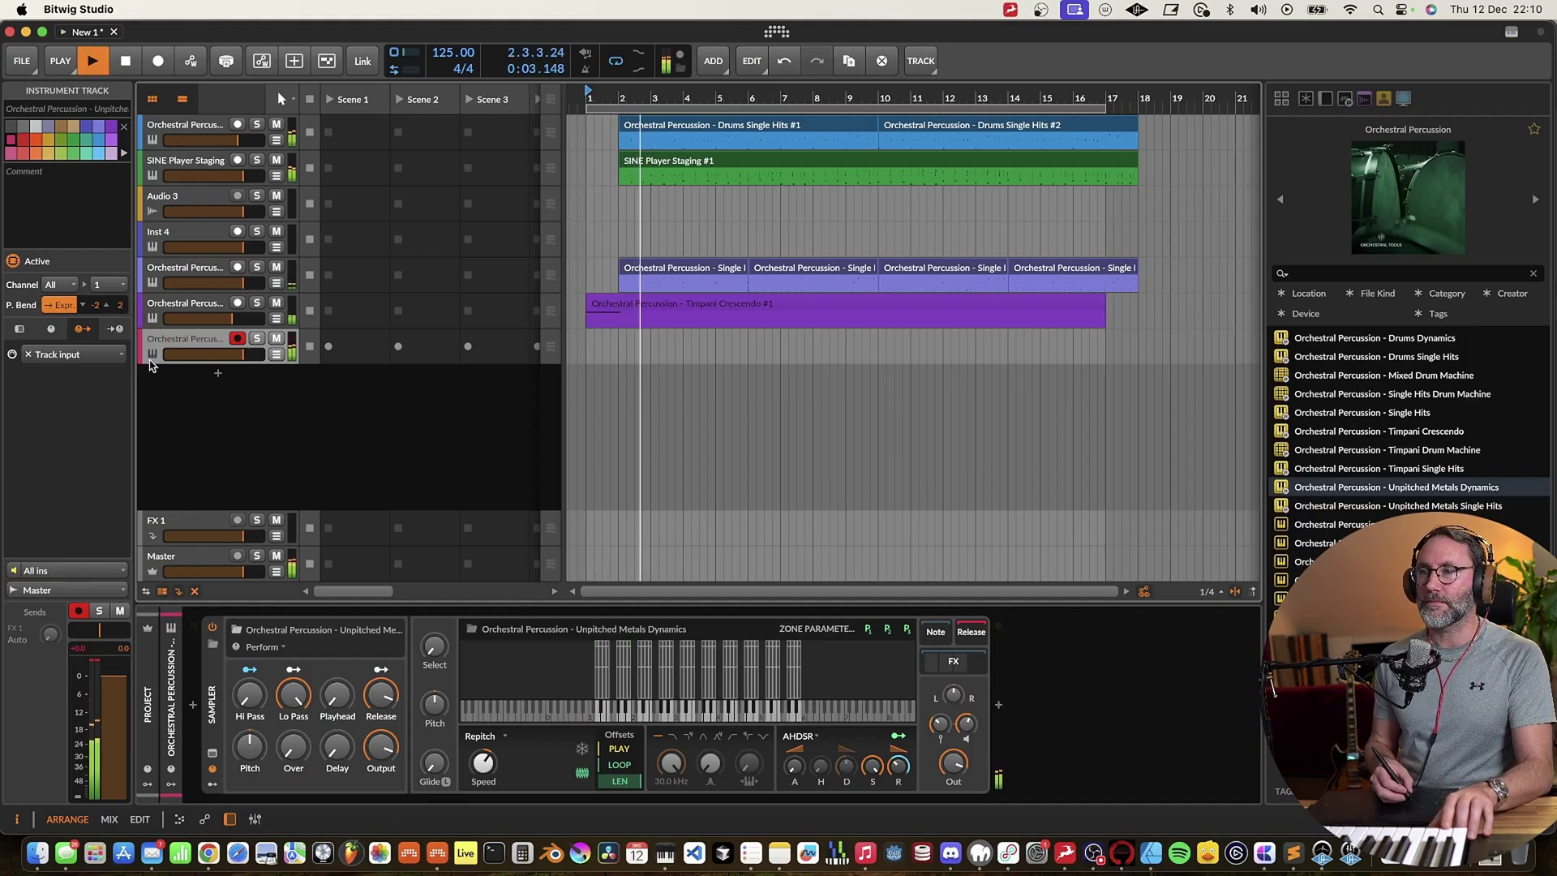
drag(243, 362, 216, 363)
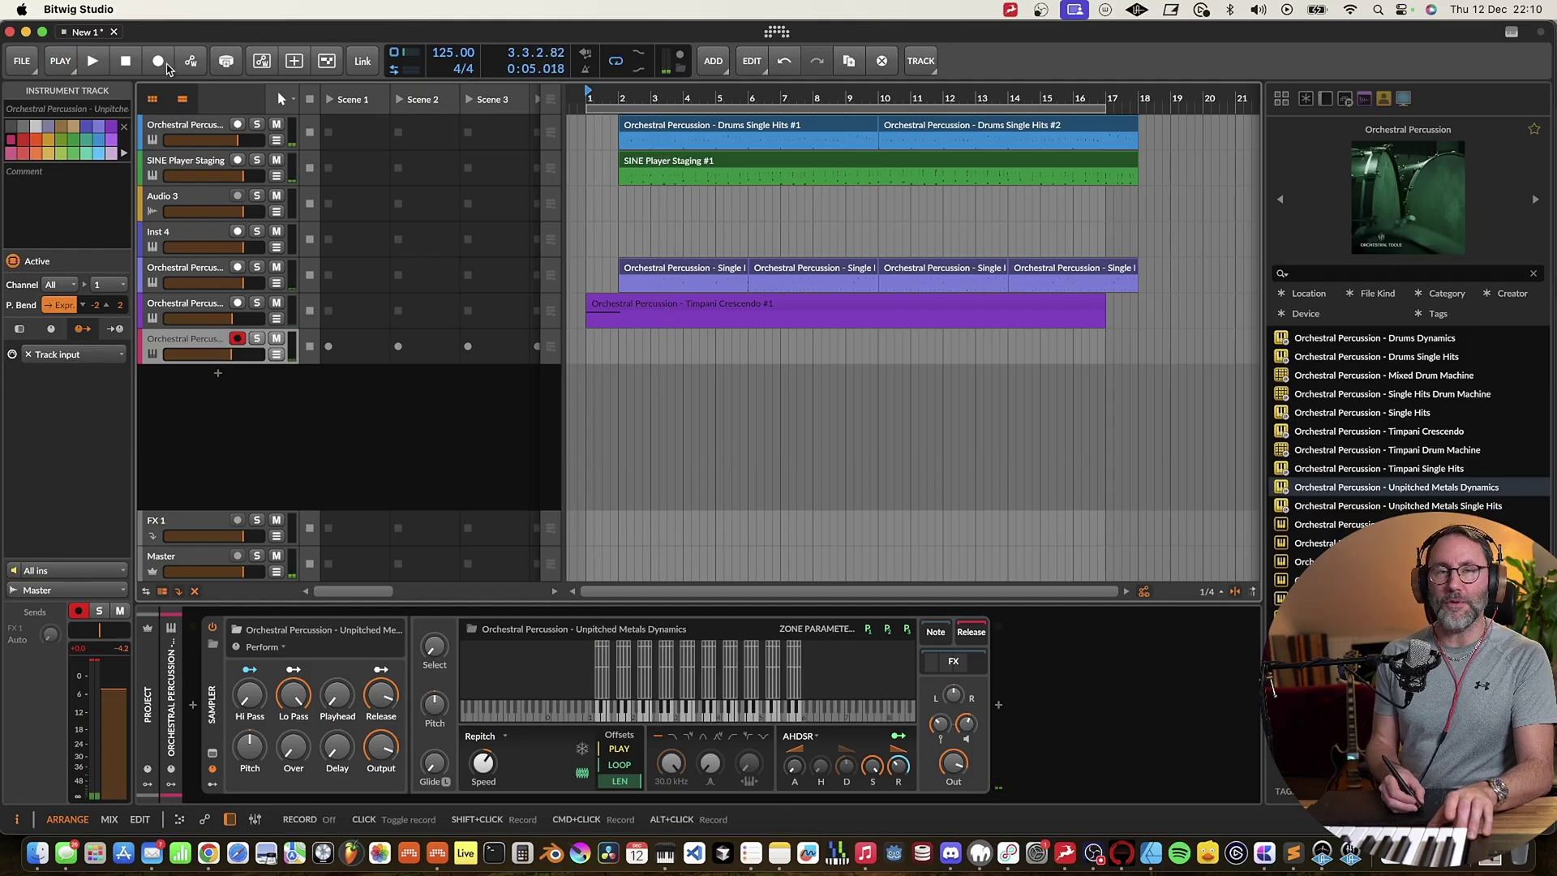
Record a pass on the Unpitched Metals Dynamics track from bar 1 and show the track's volume automation lane
click(129, 65)
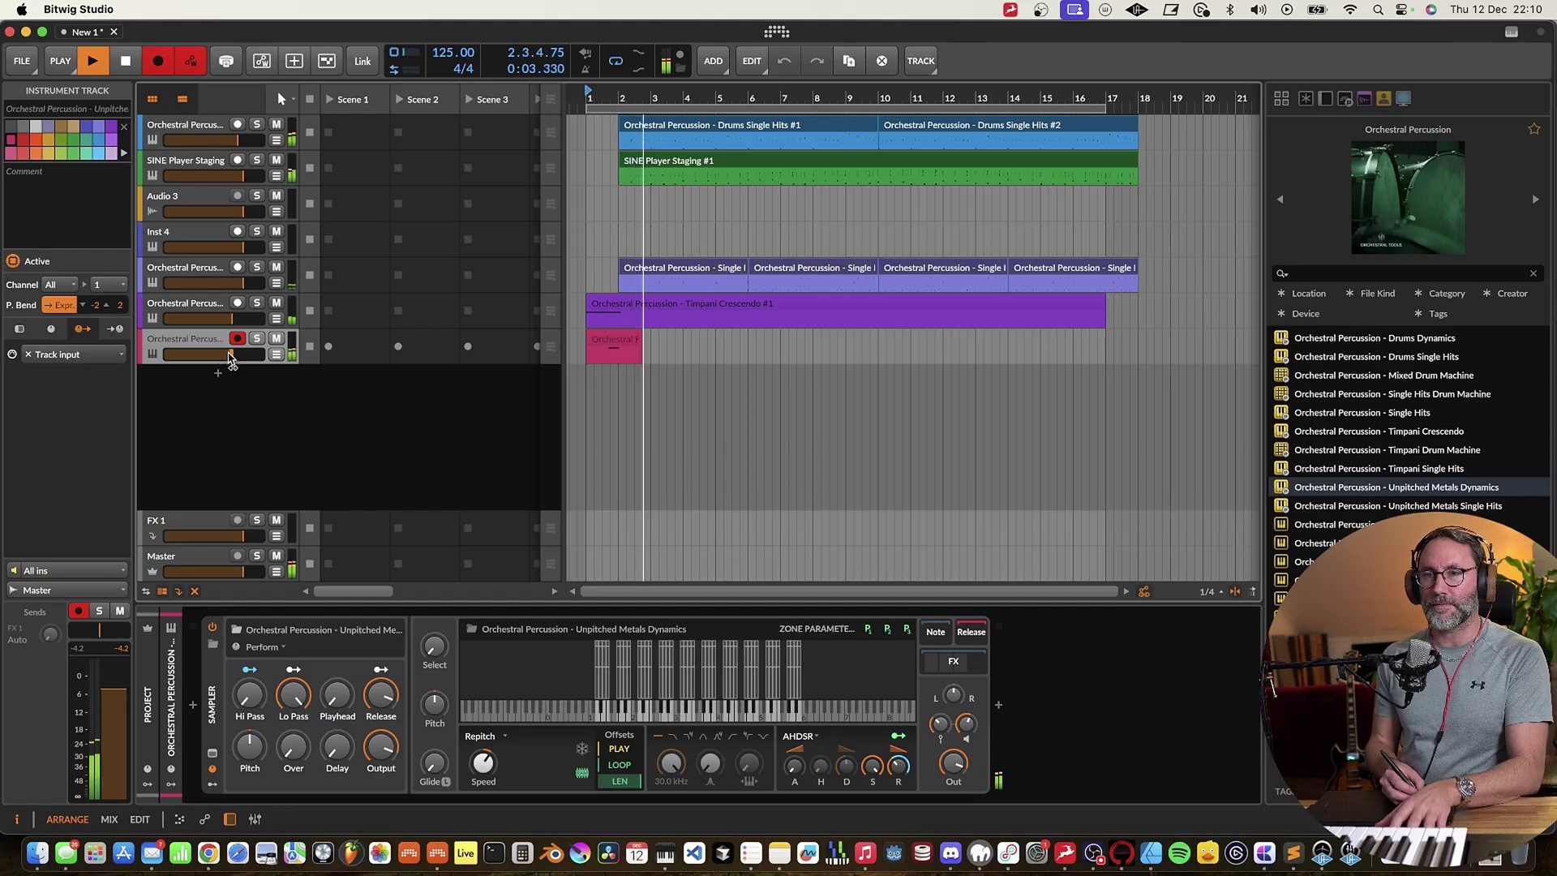
key(space)
click(276, 355)
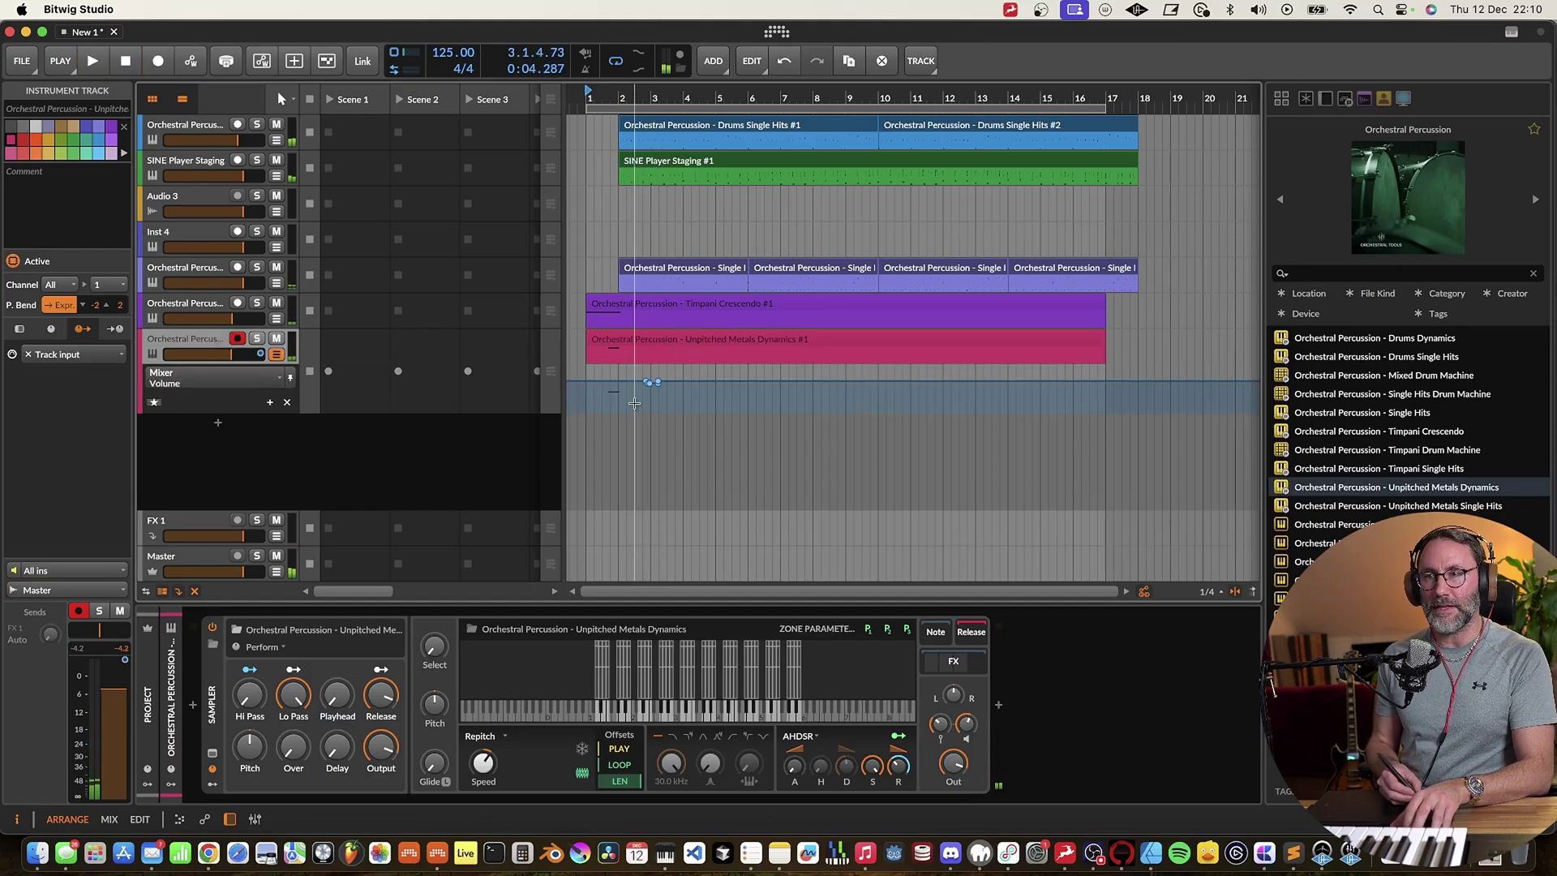
click(637, 381)
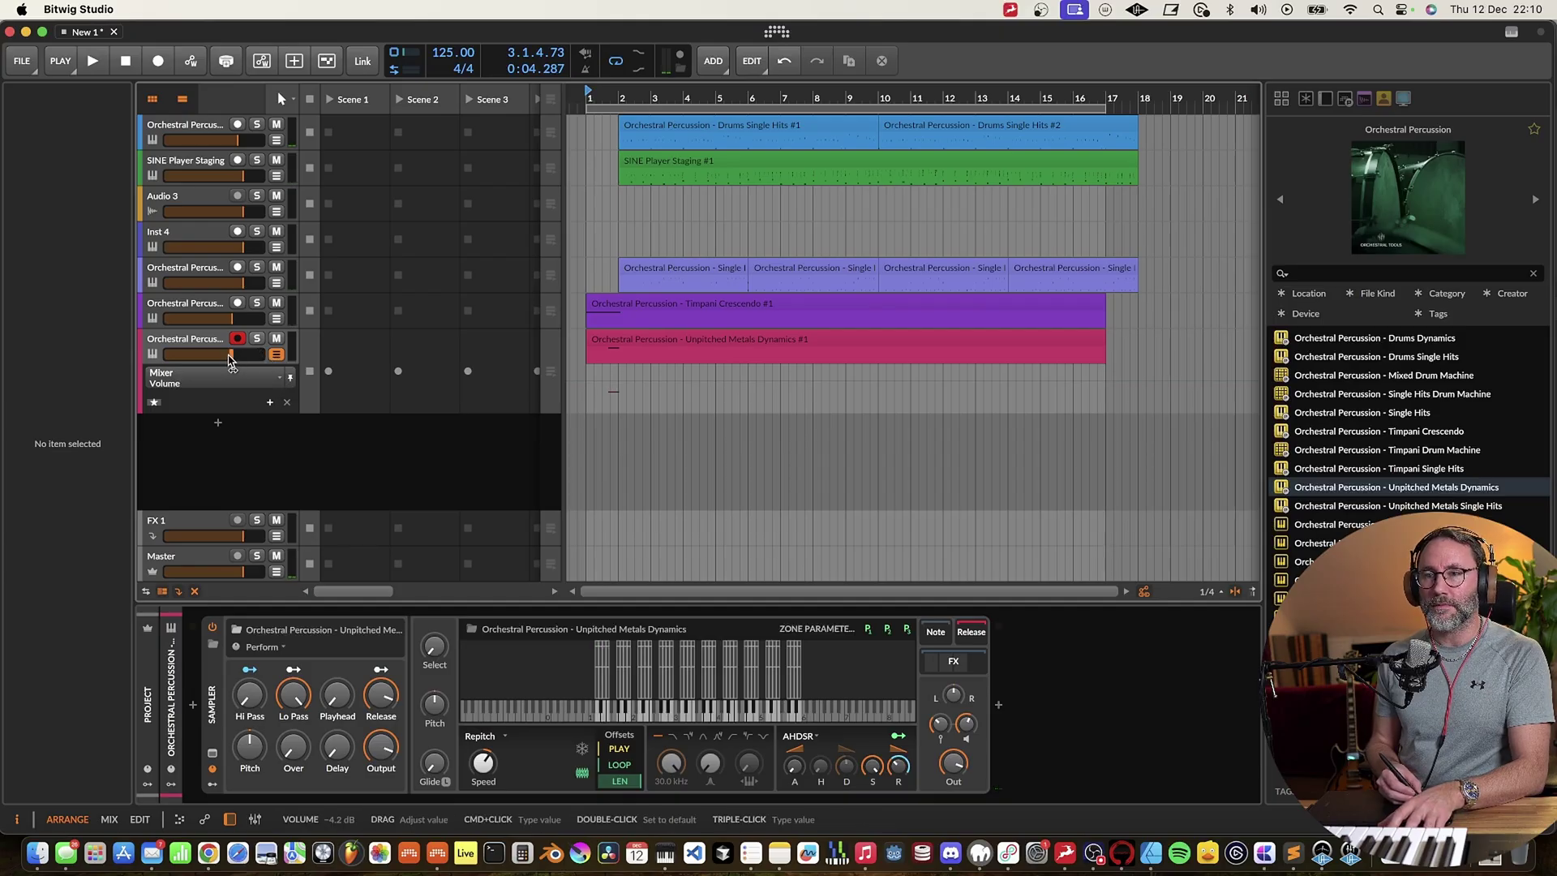
During playback, set the Unpitched Metals Dynamics track's volume to -9.9 dB and lower the input gain of the Master's Peak Limiter
key(space)
drag(231, 361, 221, 361)
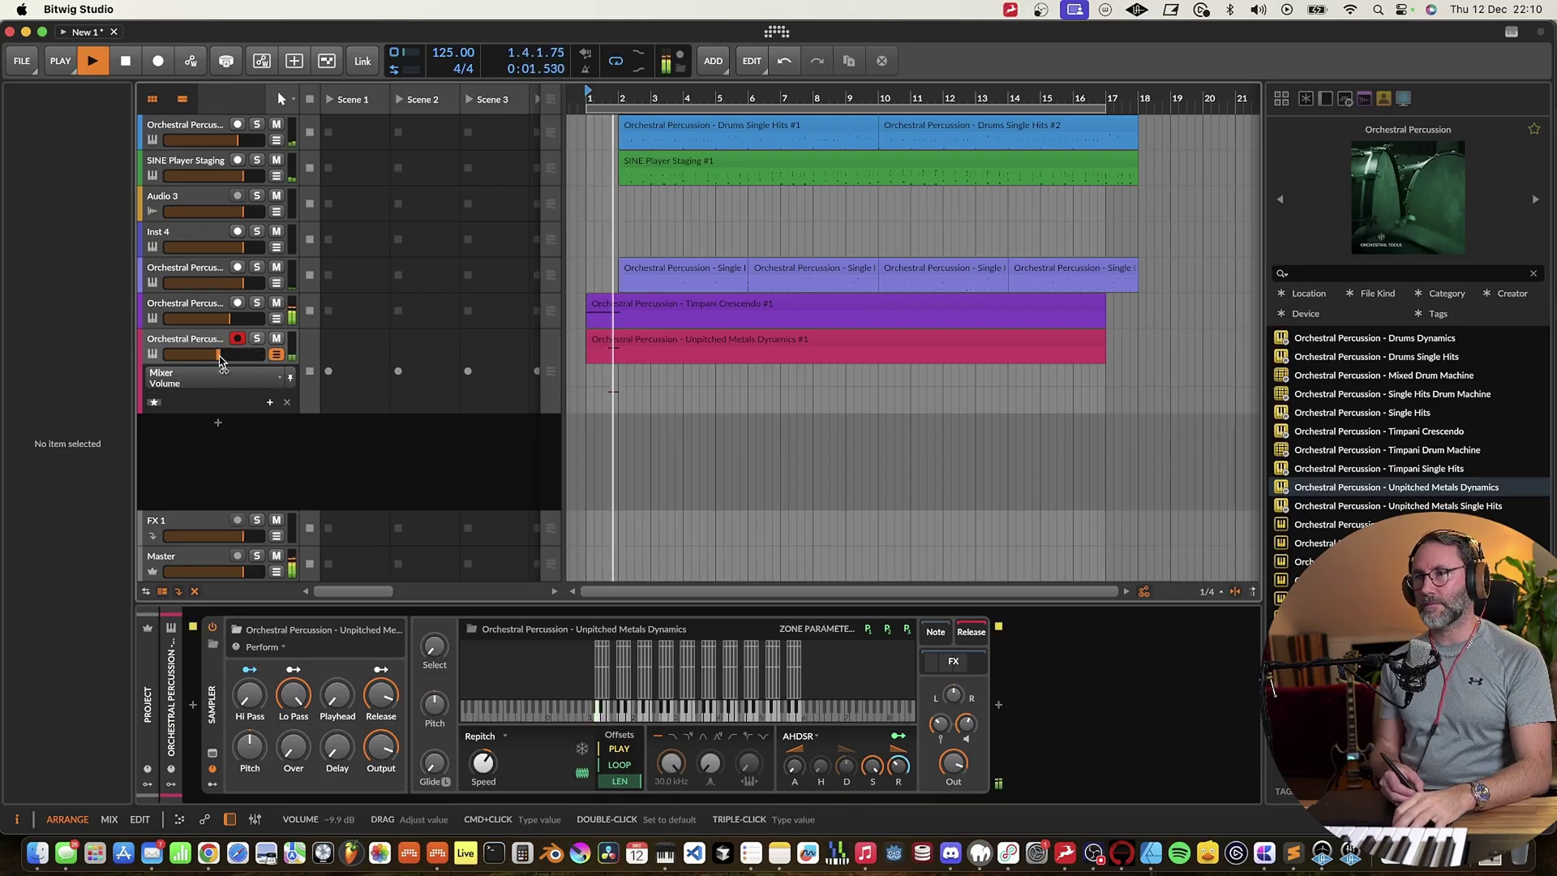
click(218, 562)
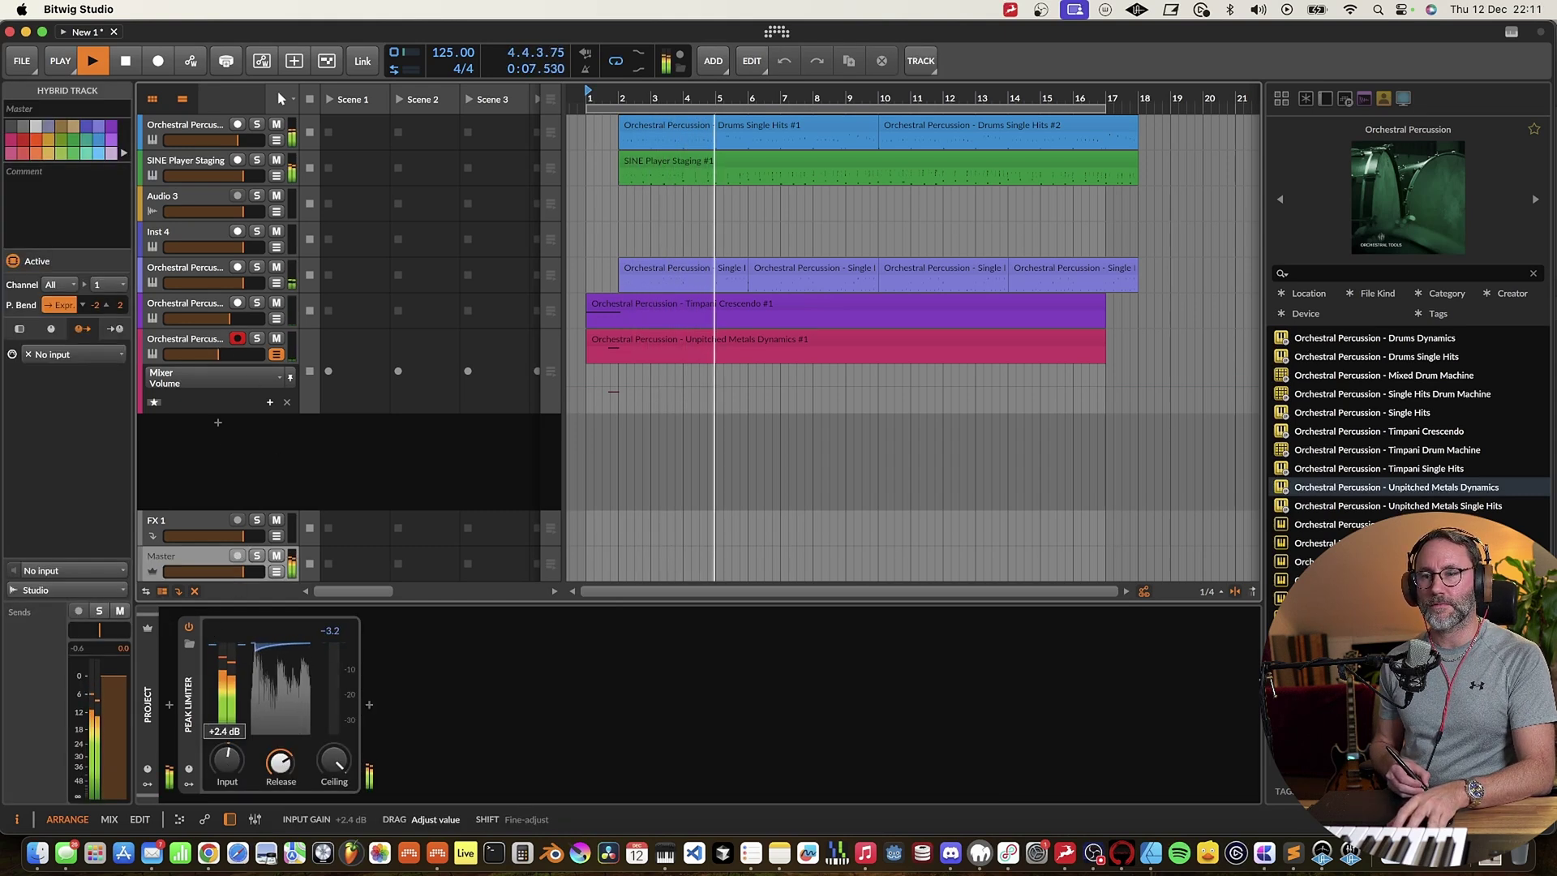
drag(228, 764, 217, 770)
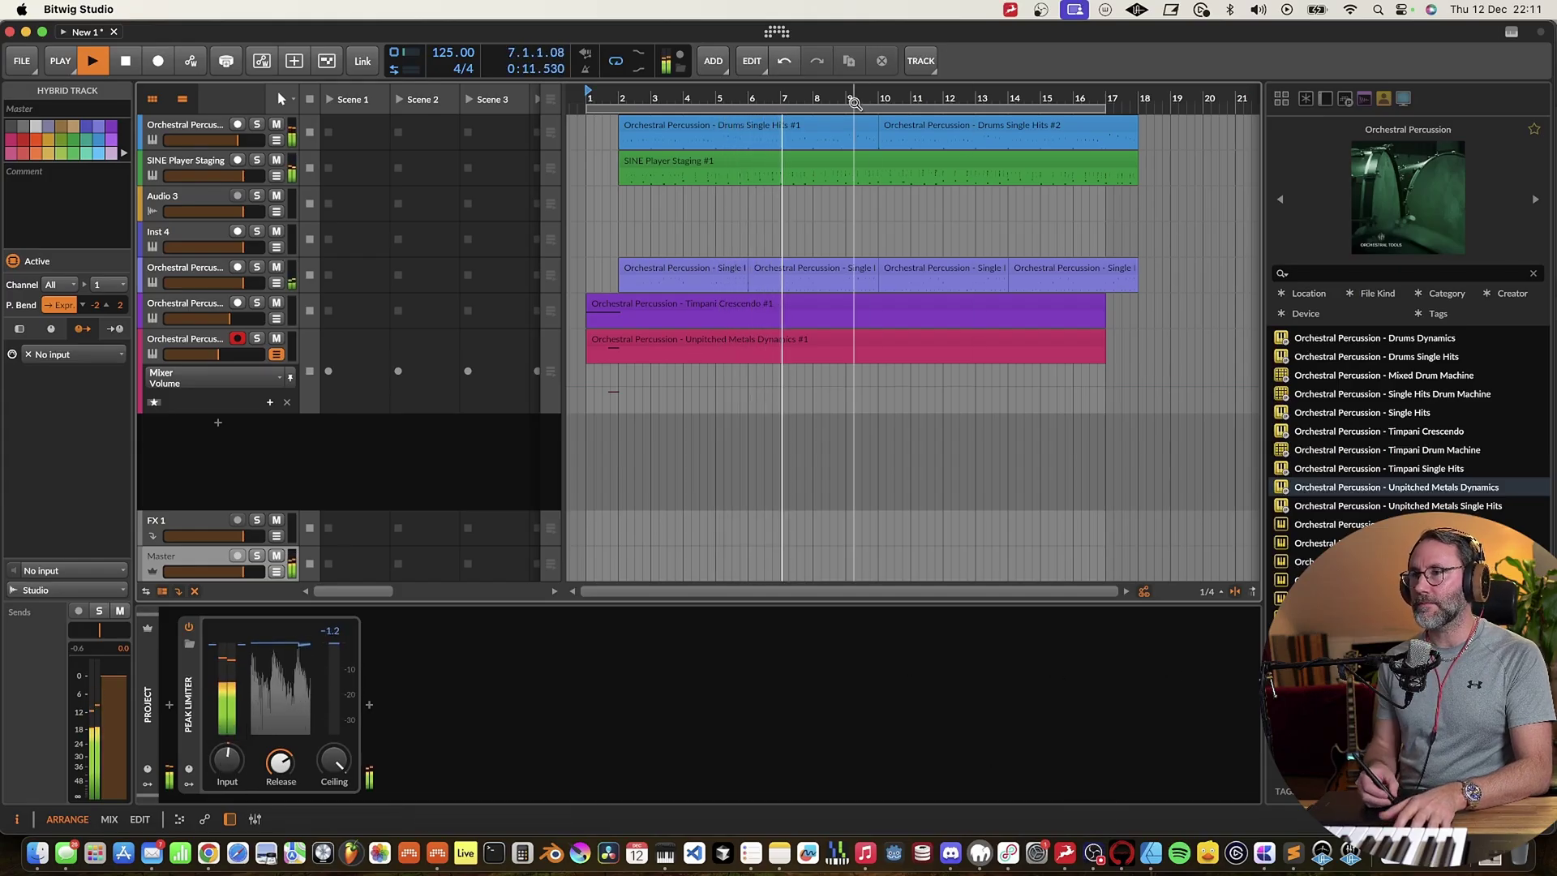
Play the arrangement through to bar 15 and add a second note just before bar 10 in the Unpitched Metals Dynamics clip
scroll(1041, 132, up, 2)
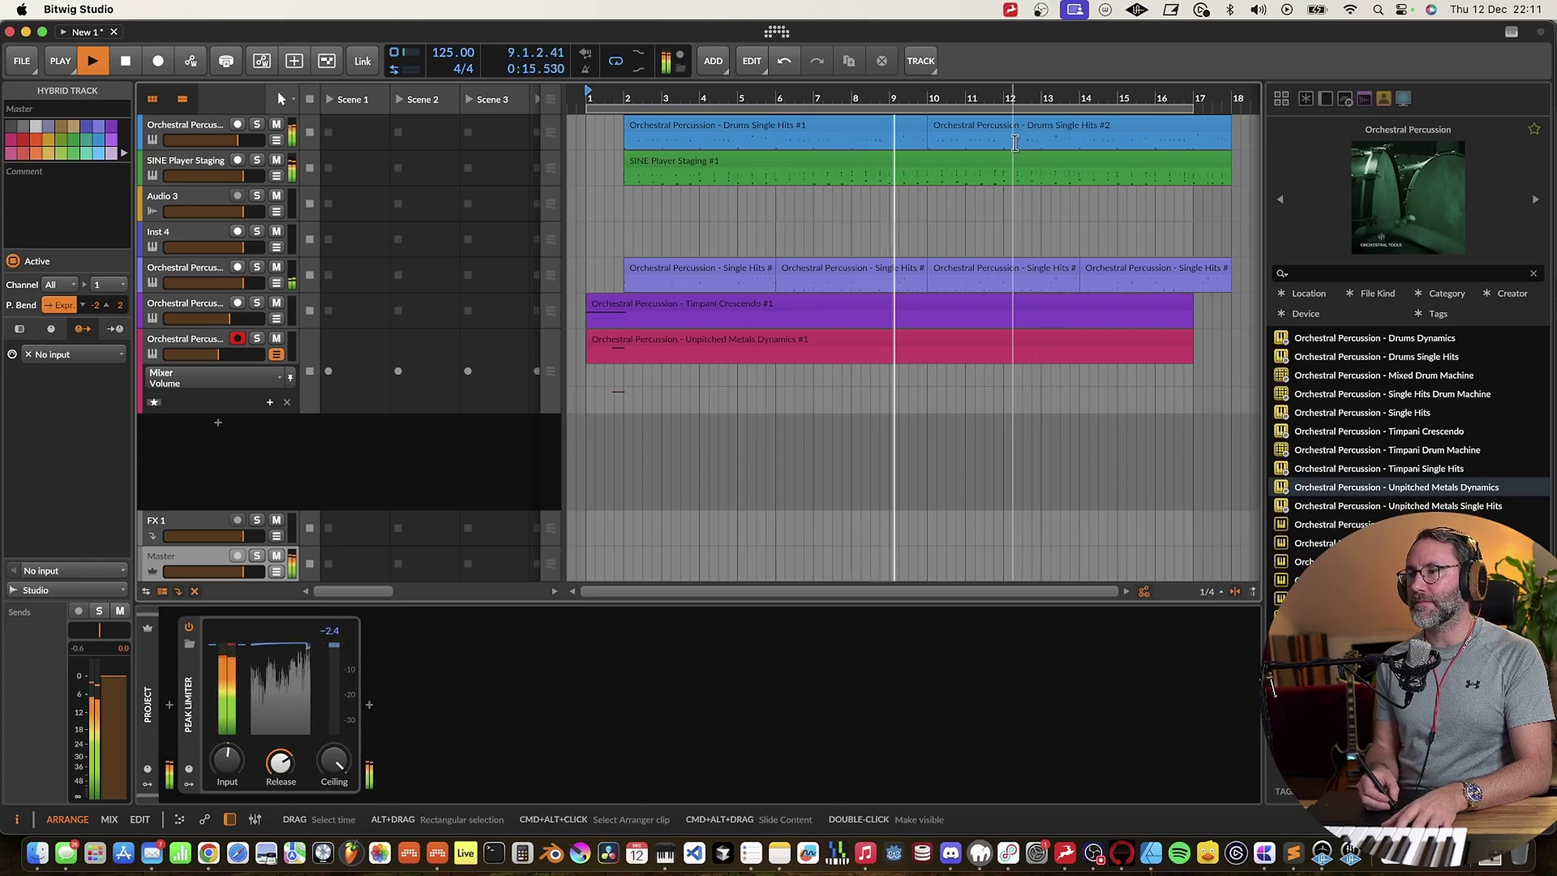
scroll(929, 99, down, 3)
scroll(929, 99, up, 1)
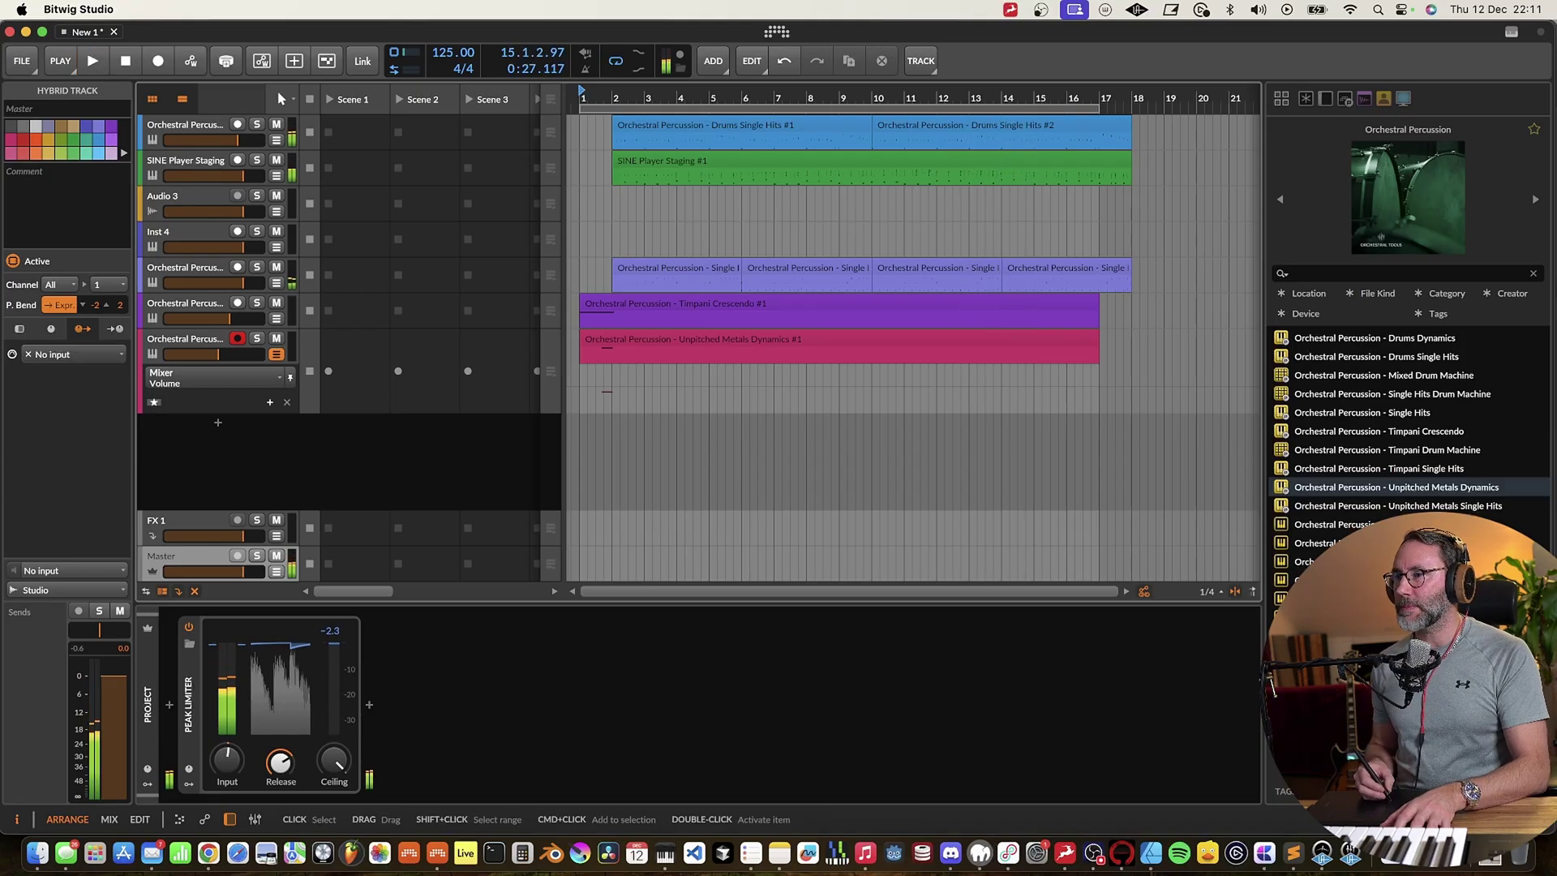
click(892, 349)
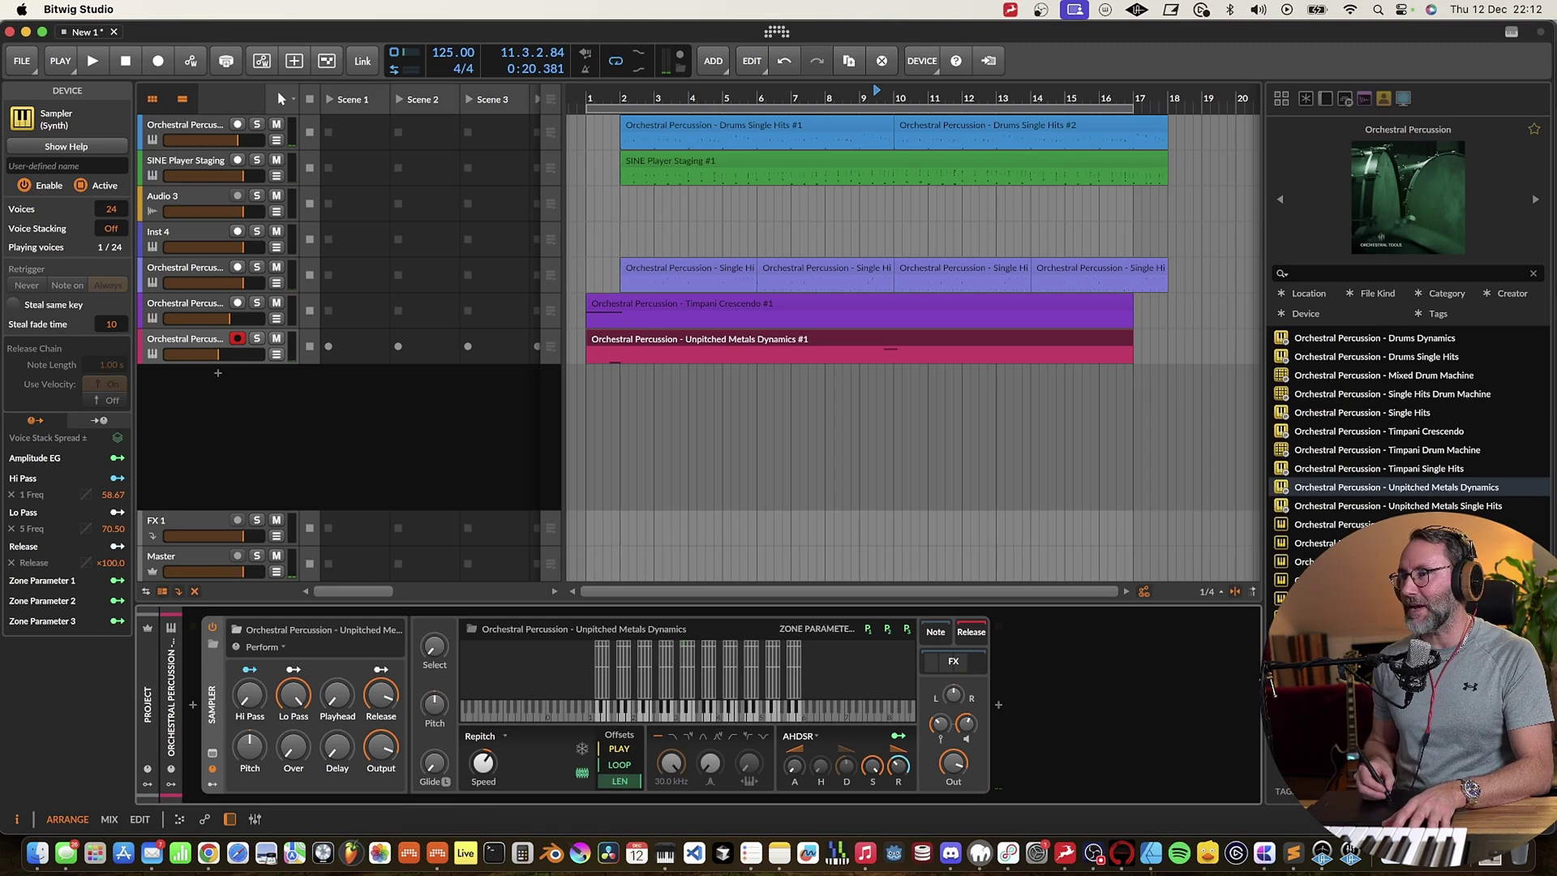
Add the Orchestral Percussion - Unpitched Metals Single Hits preset as a new track and play its recorded hit from bar 9
click(1403, 506)
drag(445, 511, 323, 414)
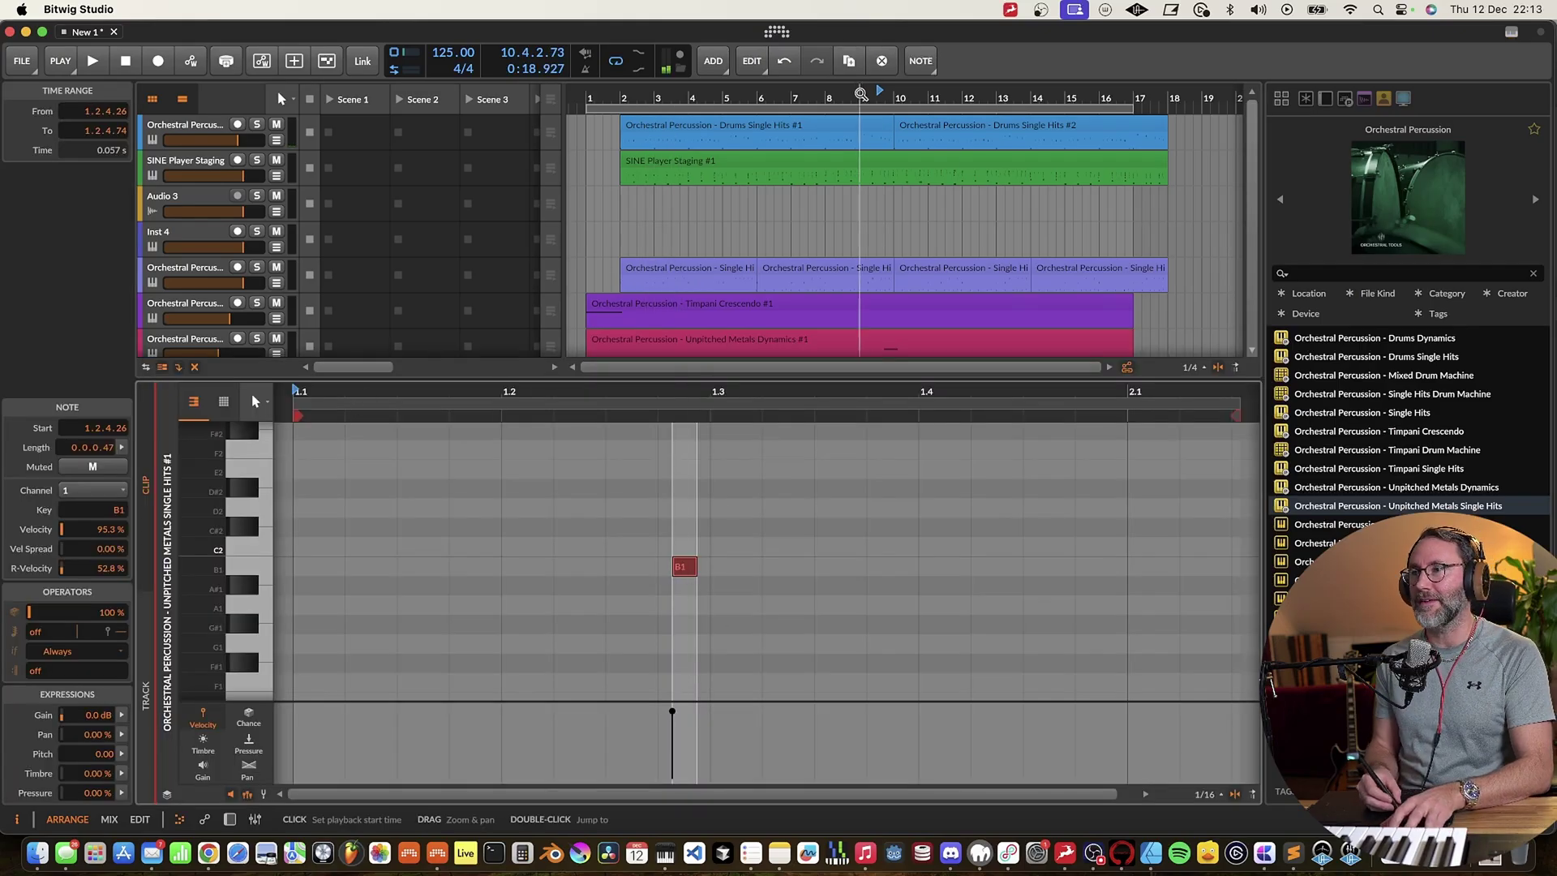
click(863, 94)
key(space)
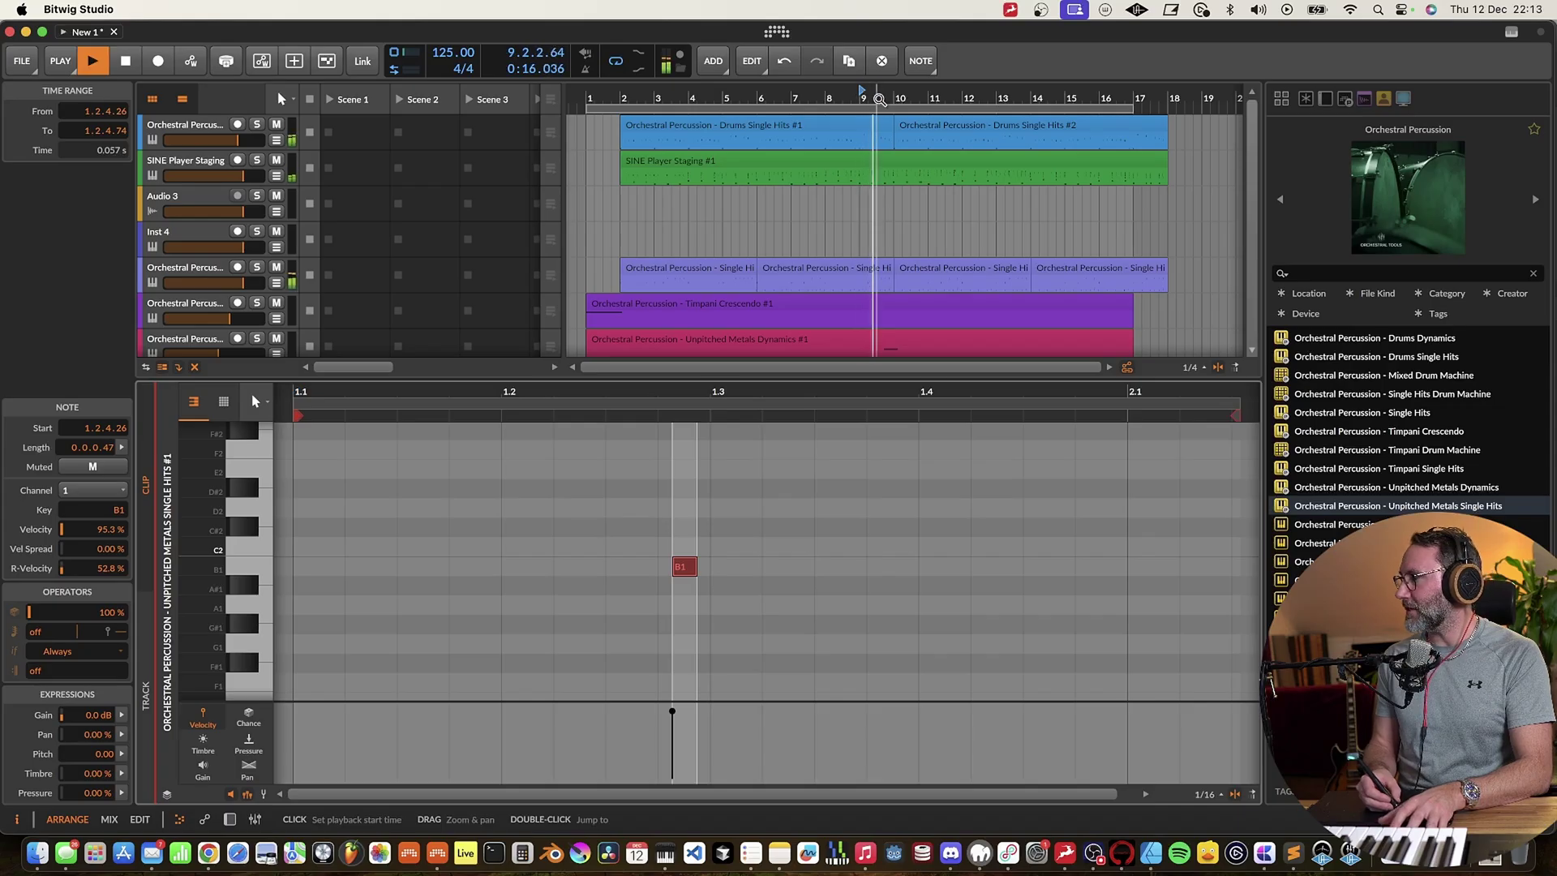
Return to the track's devices and set the Unpitched Metals Single Hits track's volume to -2.6 dB
key(d)
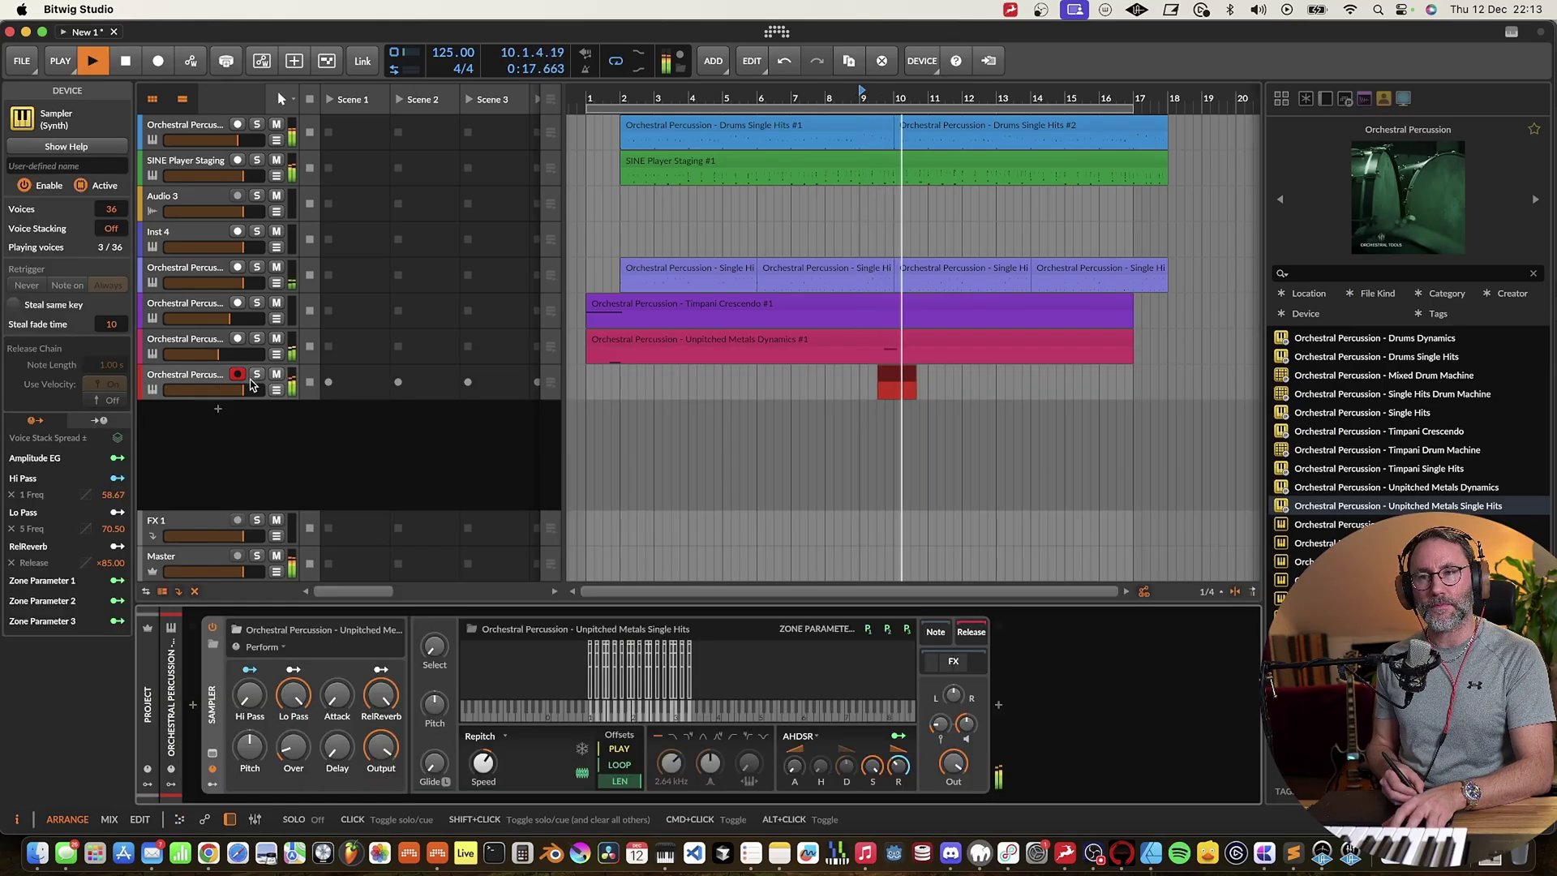
drag(245, 392, 239, 397)
key(space)
Play the arrangement and record further hits on the Unpitched Metals Single Hits track at bar 1 and between bars 13 and 17
key(space)
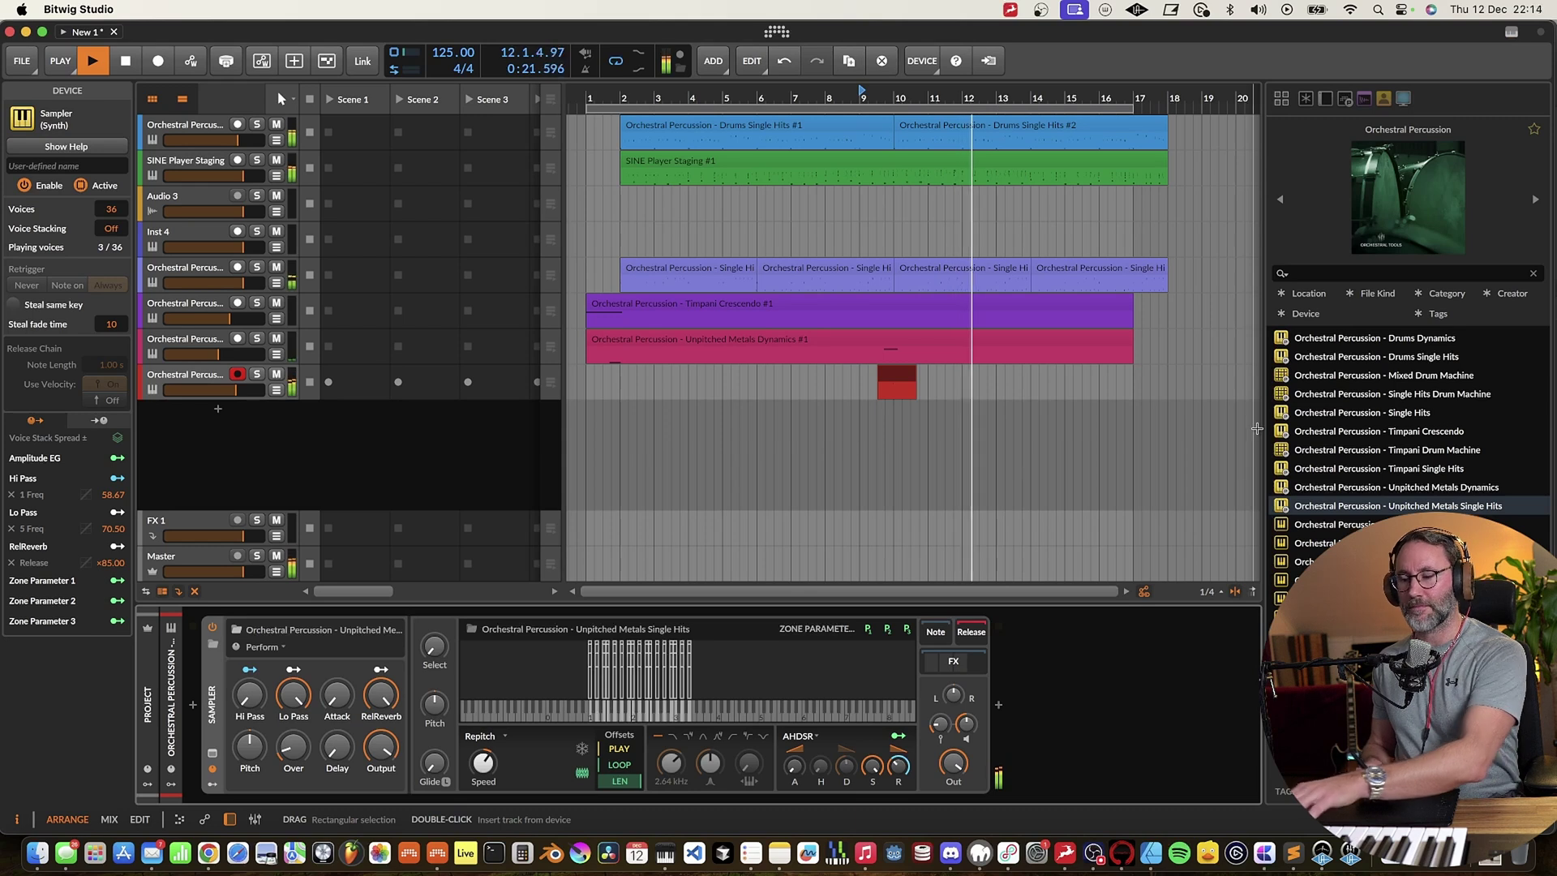
key(space)
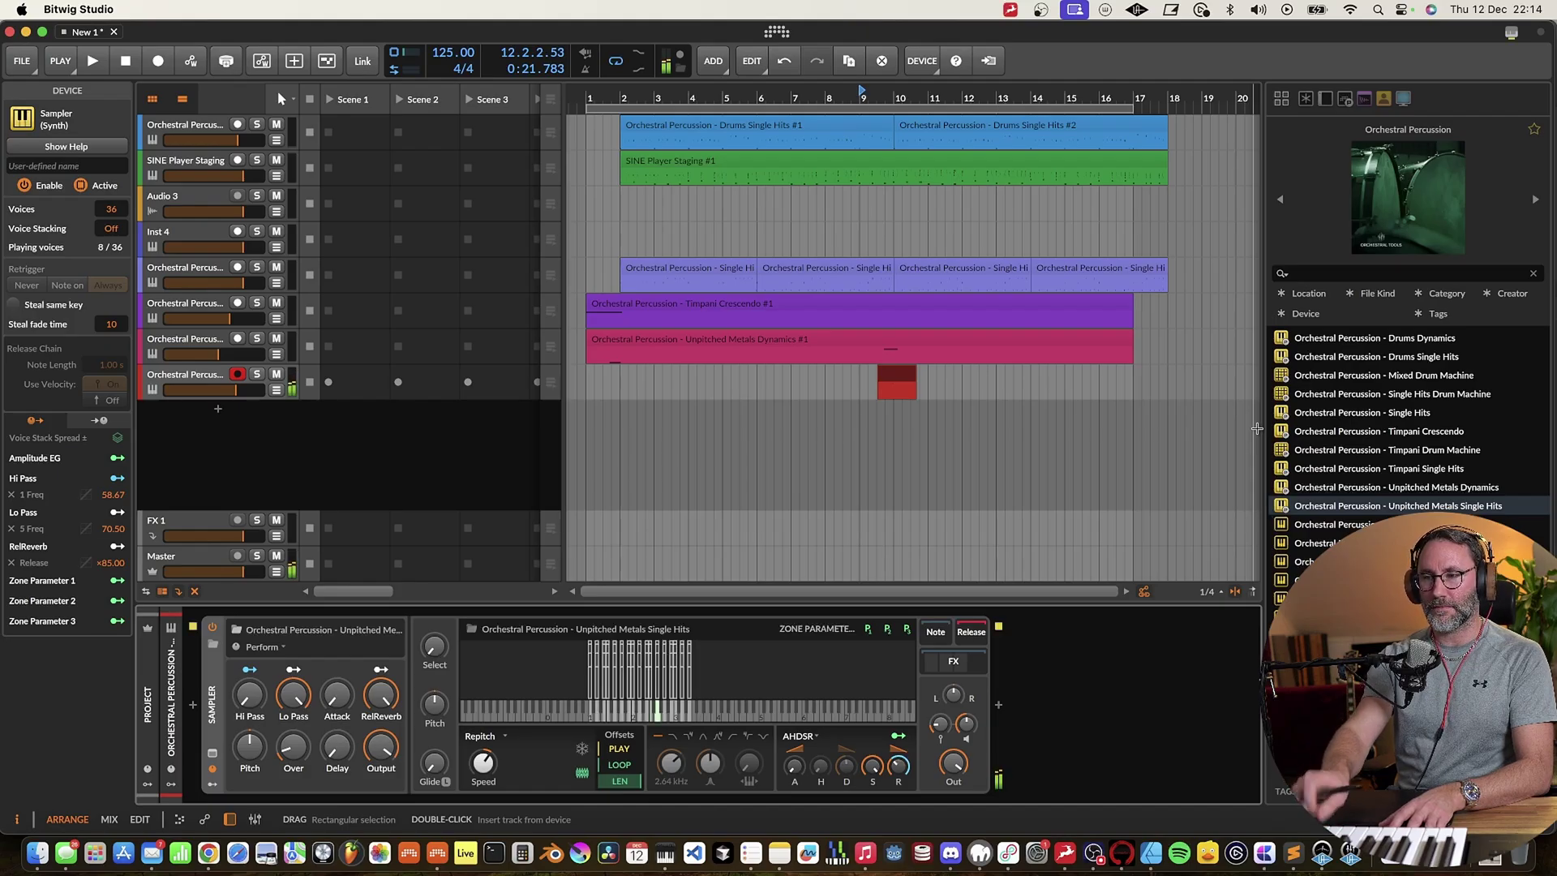
key(space)
click(219, 394)
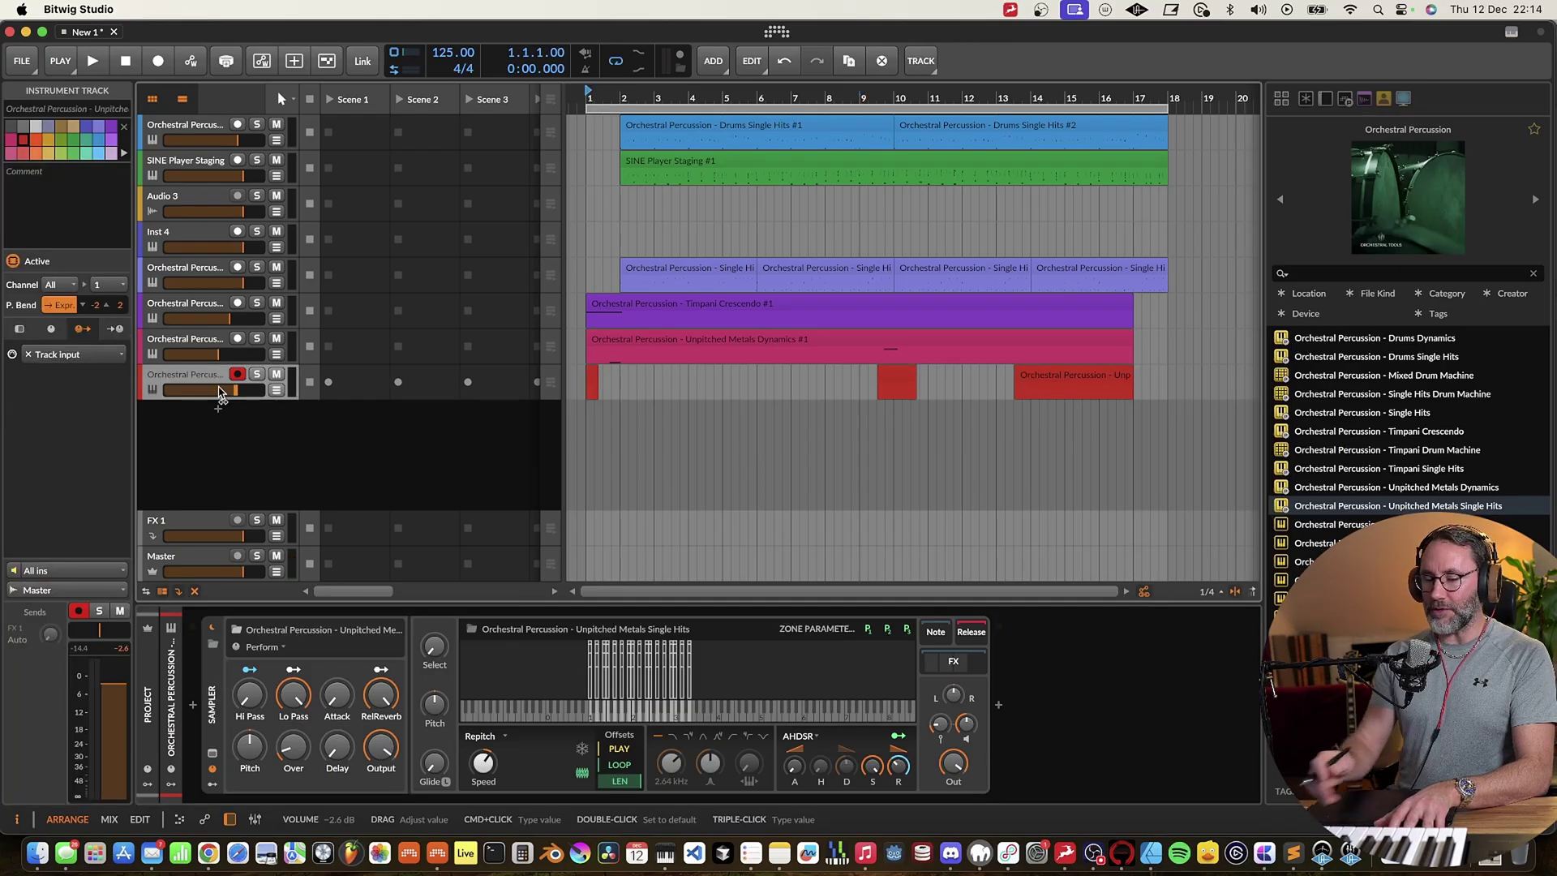
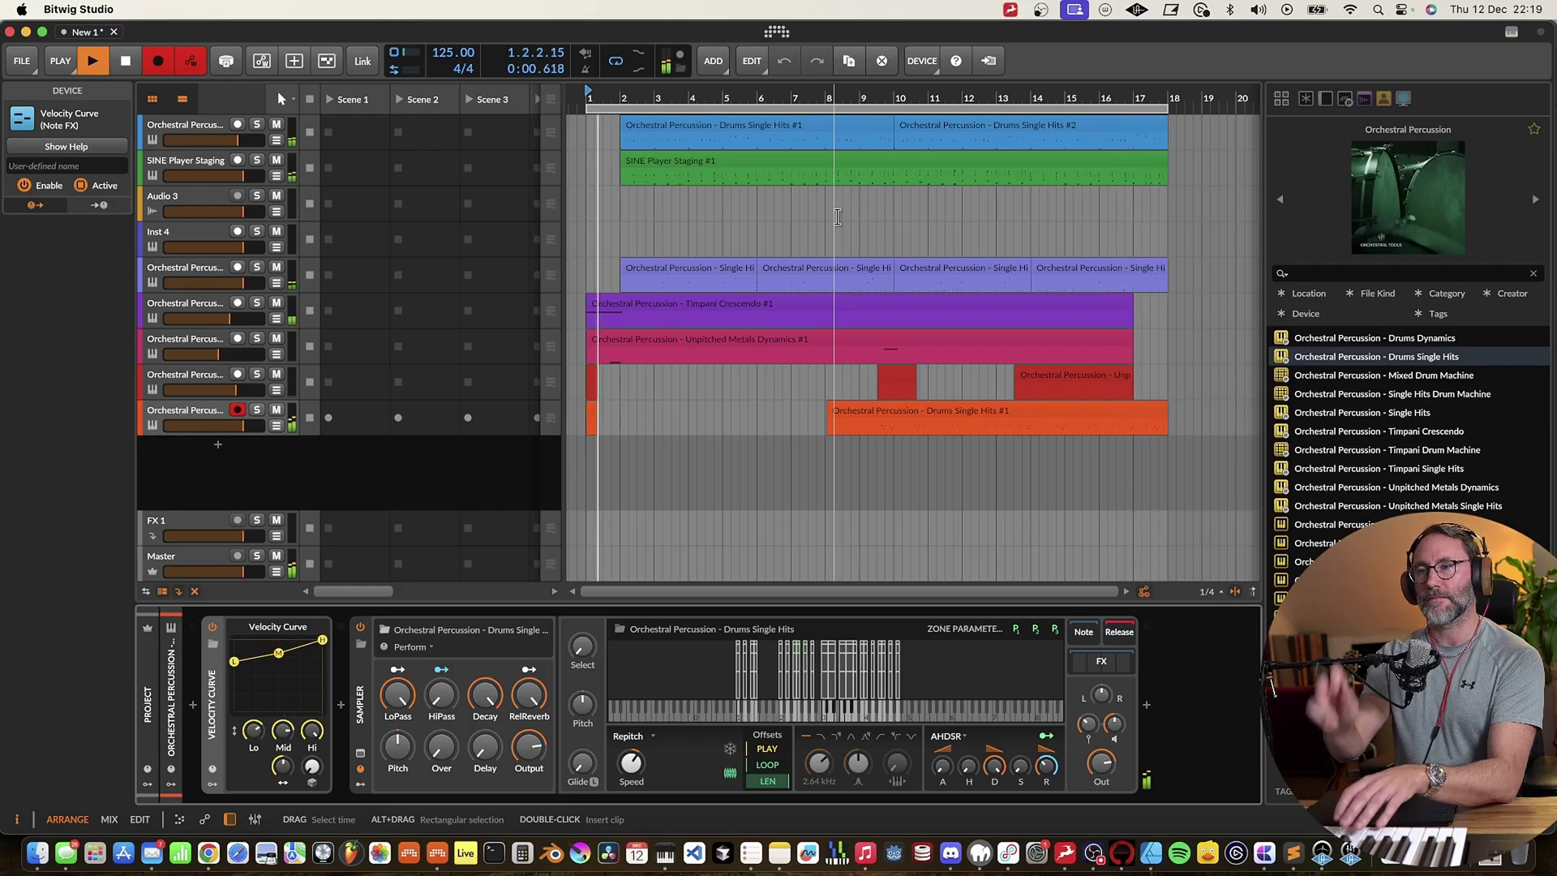
Stop recording and delete the short clip at bar 1 on the newest Drums Single Hits track
key(space)
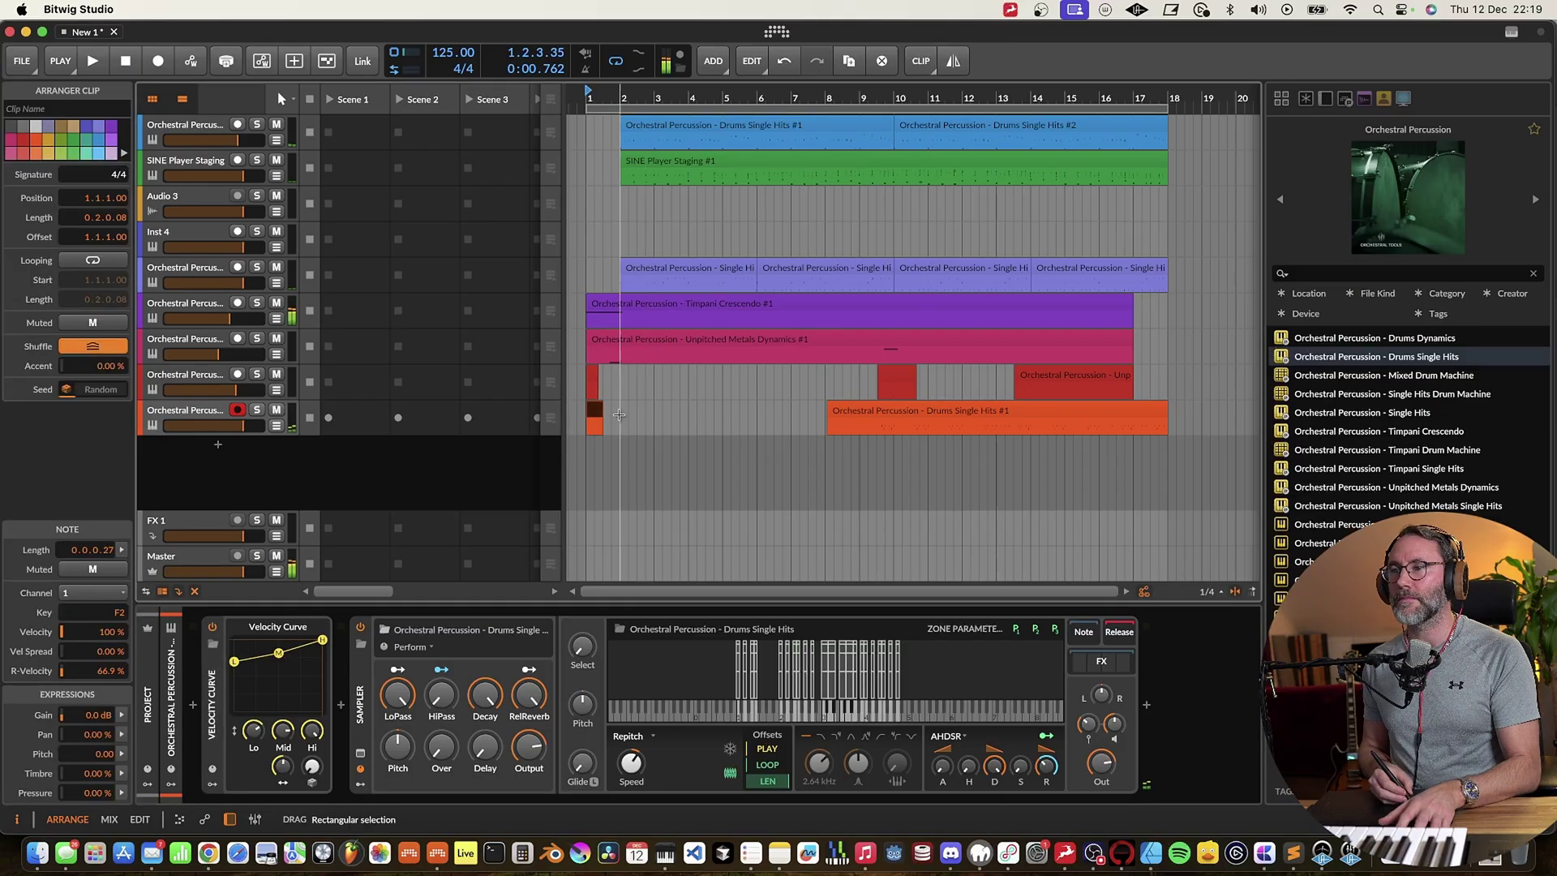
key(Delete)
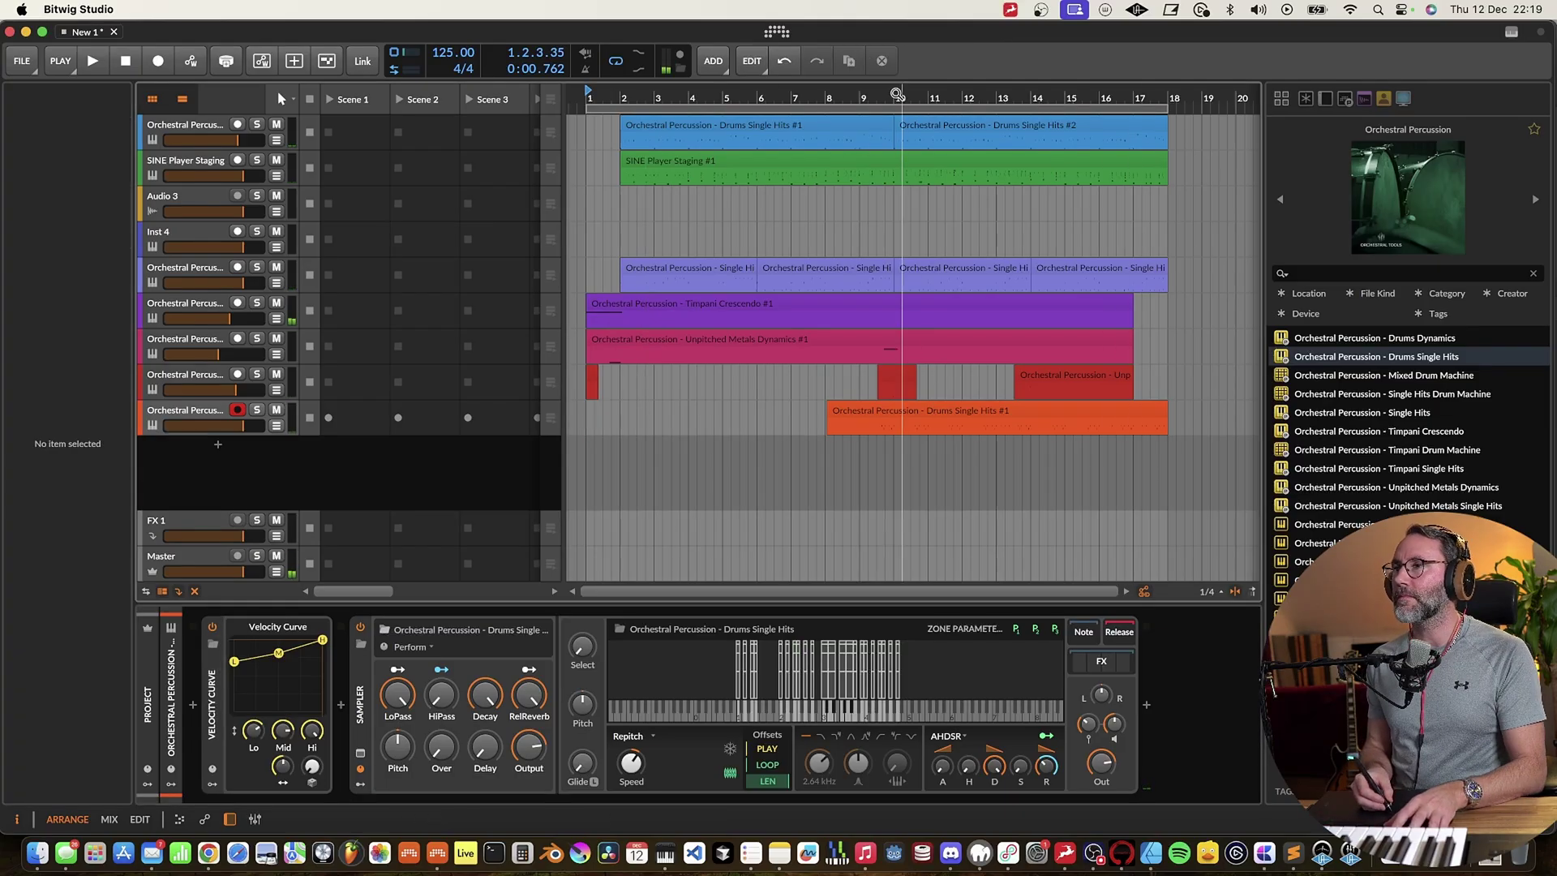
Open the notes of the Drums Single Hits clip starting at bar 8, play it with the arrangement, and return to the track's devices
double_click(911, 416)
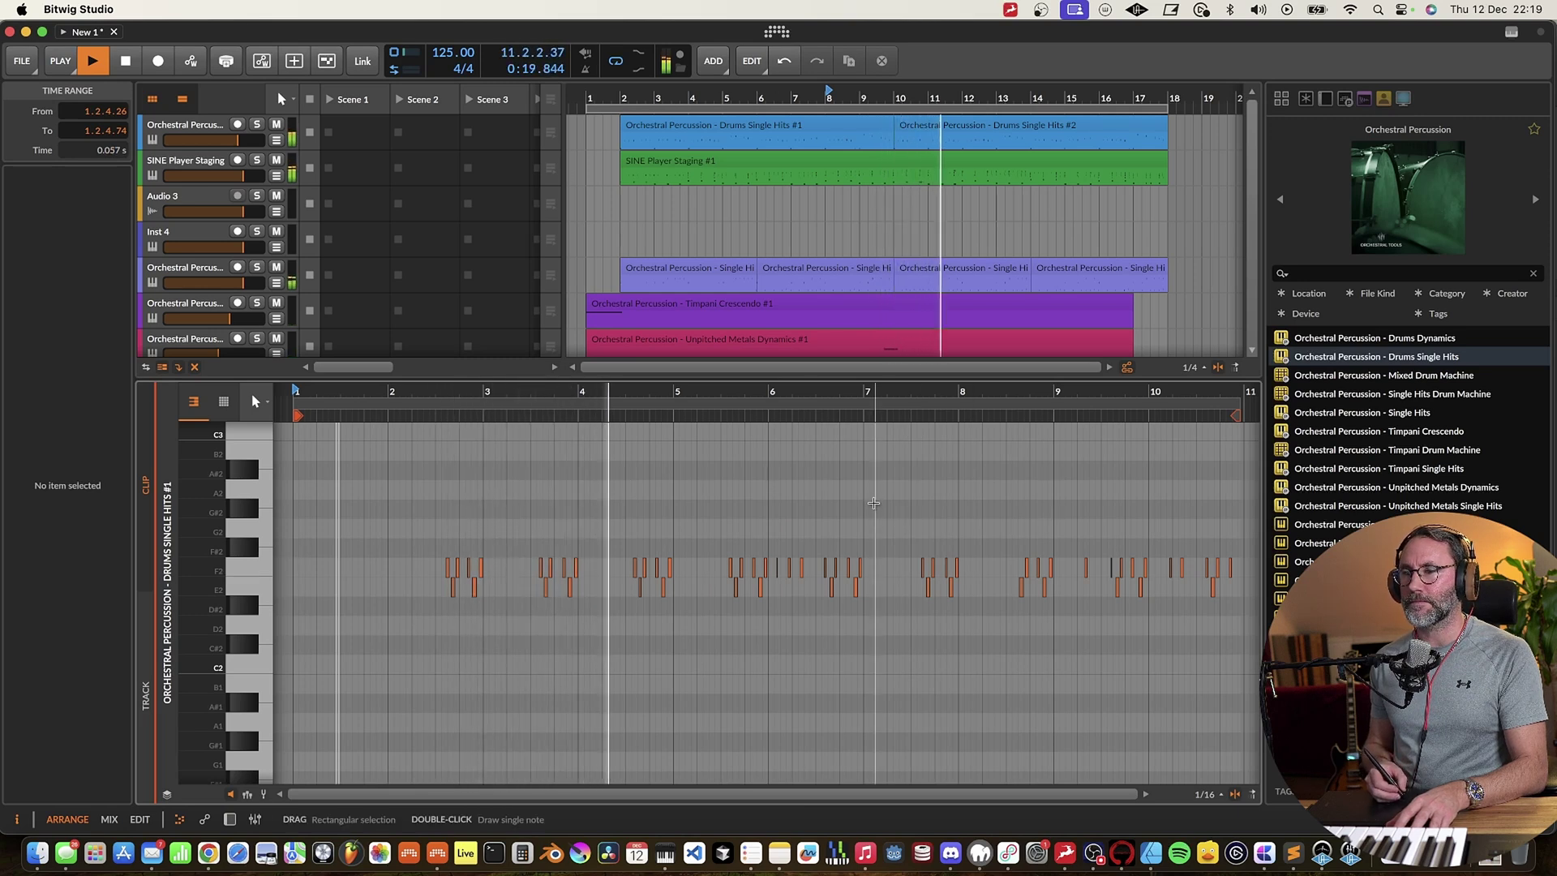
key(d)
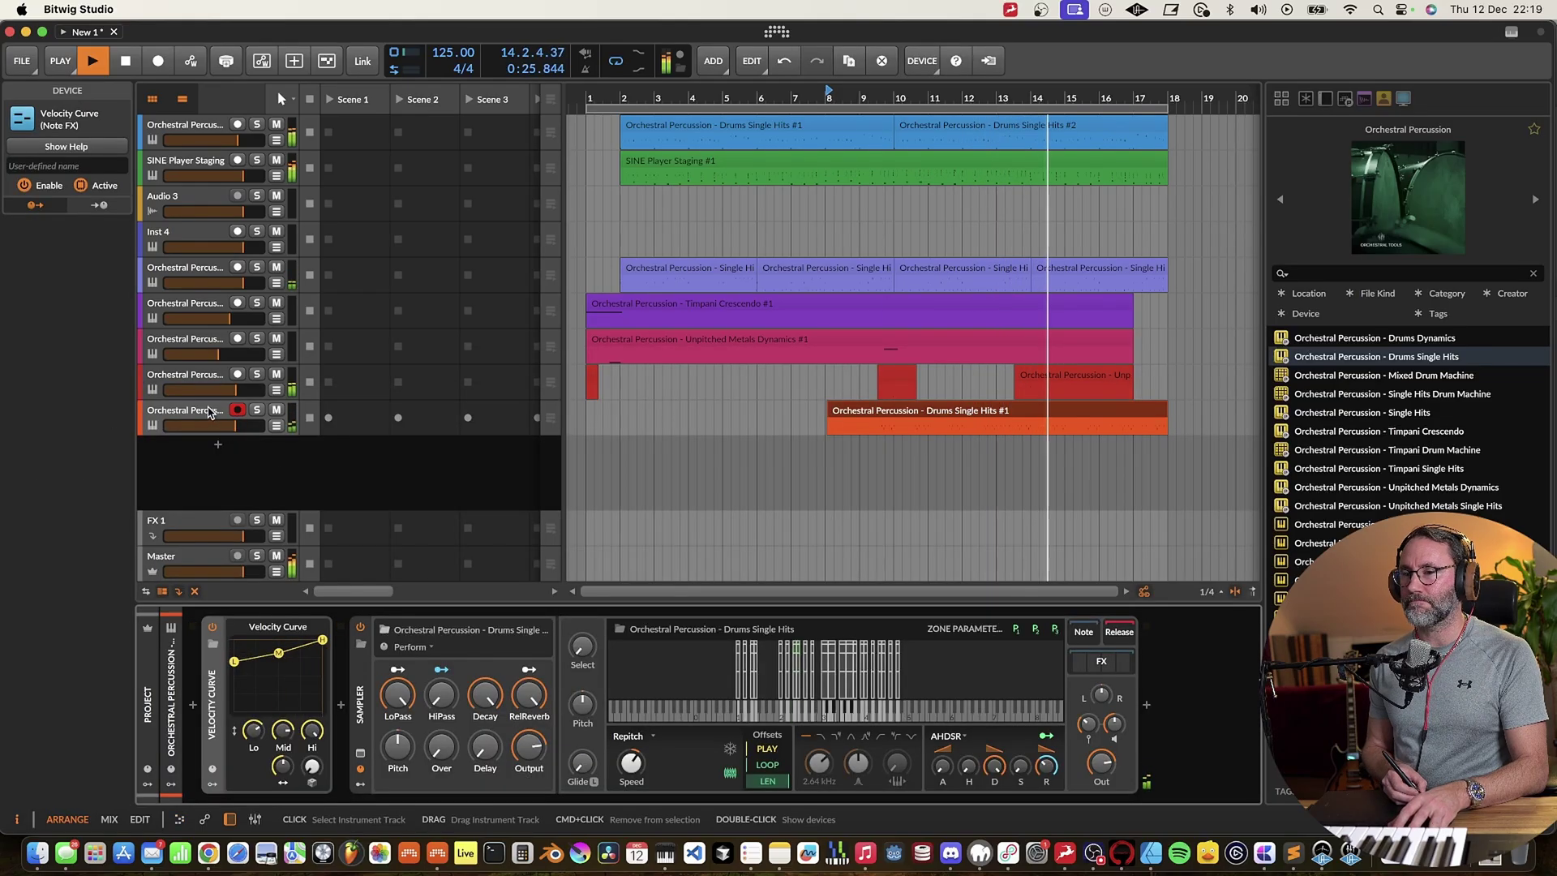
mouse_move(399, 753)
mouse_down()
mouse_move(399, 734)
mouse_move(399, 751)
mouse_up()
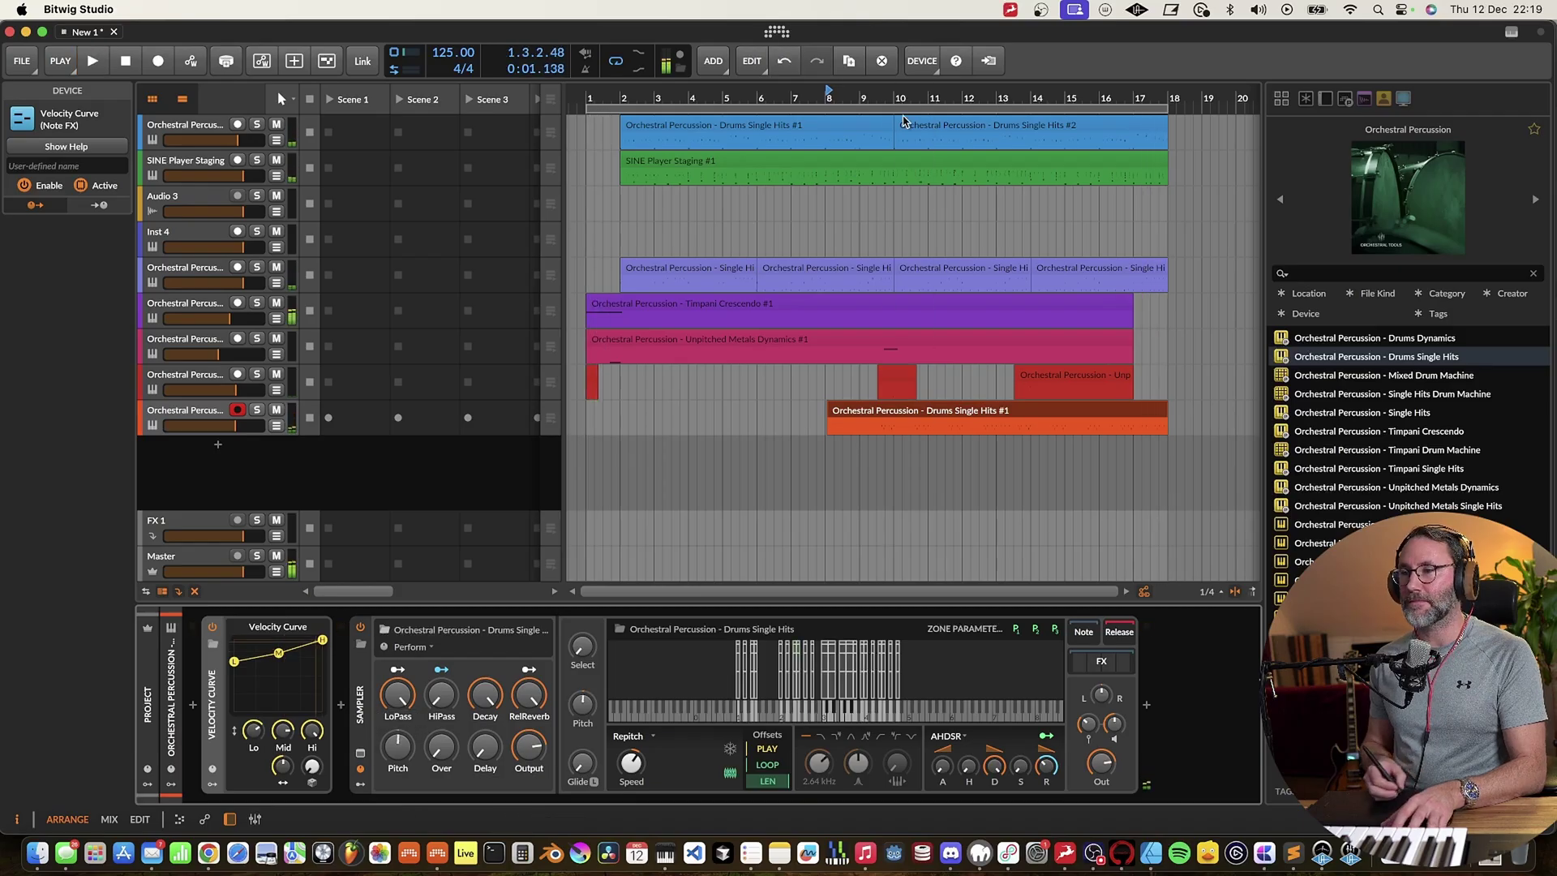